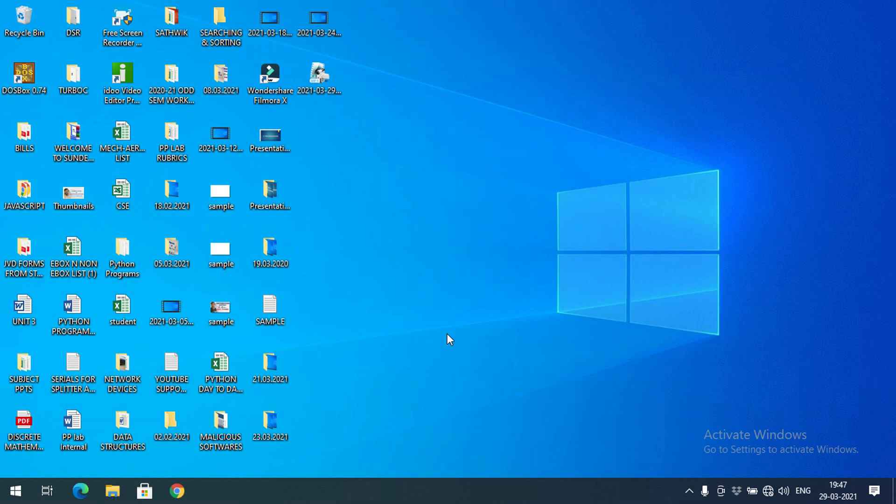
Launch Word with WINWORD, open a blank document and close the activation notice.
{"action": "key", "text": "super+r"}
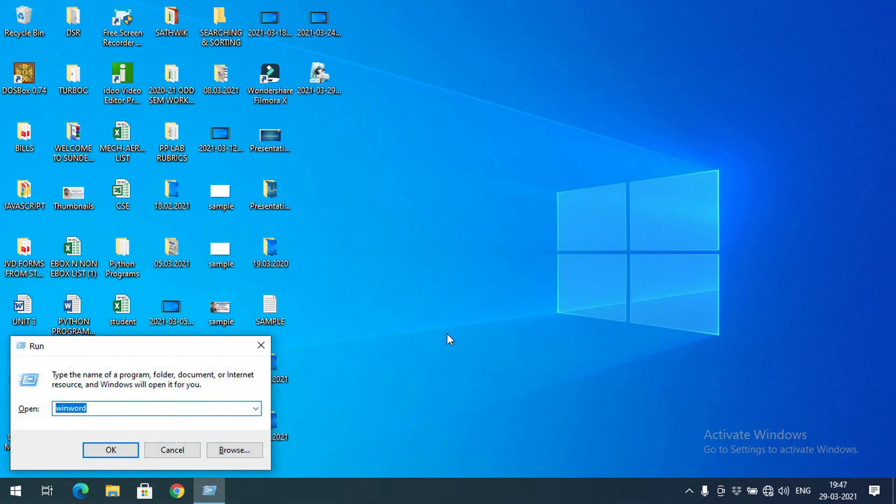
{"action": "type", "text": "WINWORD"}
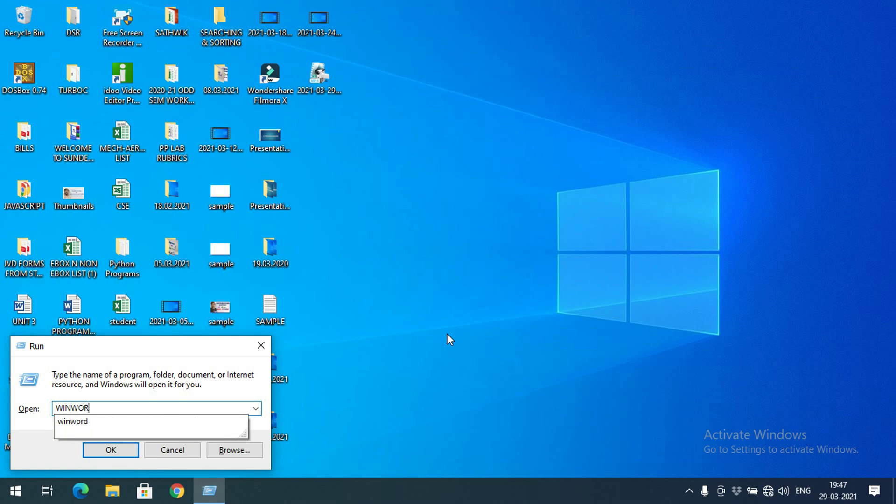
{"action": "key", "text": "Return"}
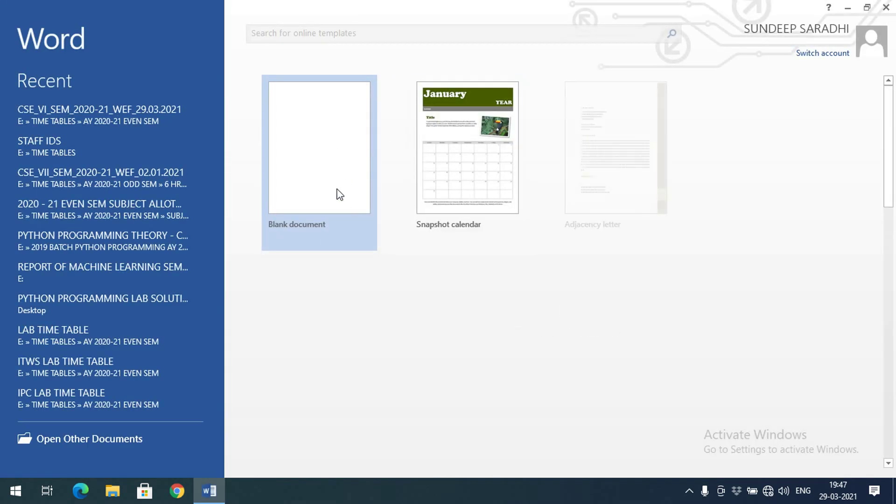
{"action": "left_click", "coordinate": [340, 194]}
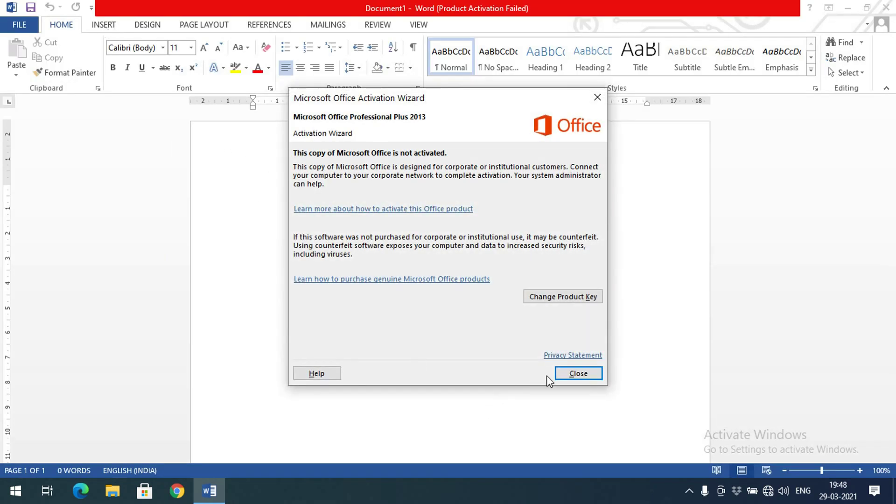
{"action": "left_click", "coordinate": [560, 371]}
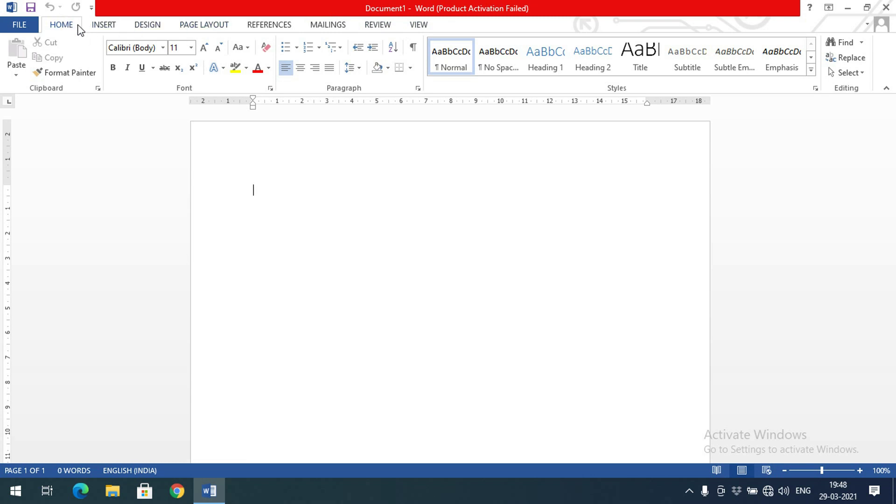
Show the Table grid menu from the INSERT ribbon.
{"action": "left_click", "coordinate": [104, 25]}
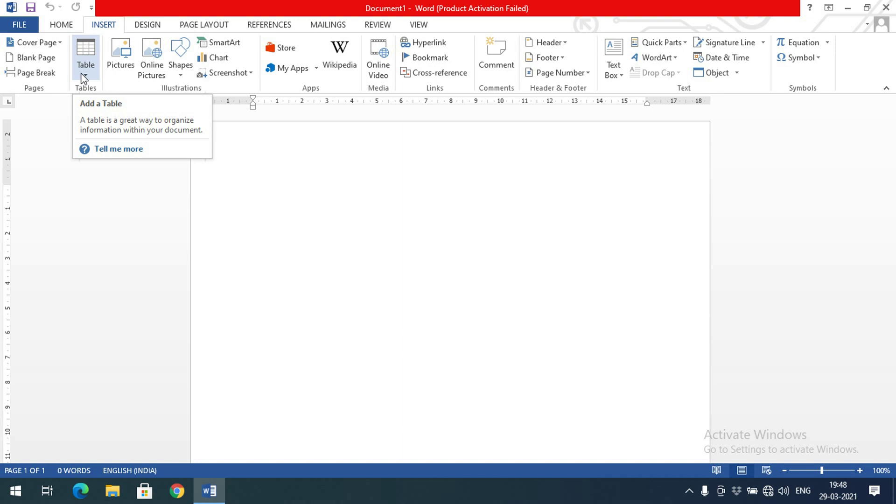
{"action": "left_click", "coordinate": [81, 74]}
{"action": "left_click", "coordinate": [80, 73]}
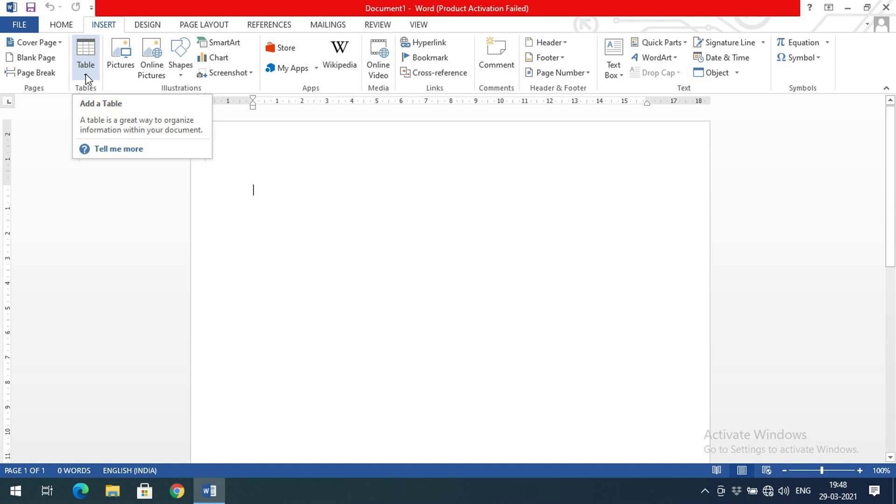
{"action": "left_click", "coordinate": [86, 74]}
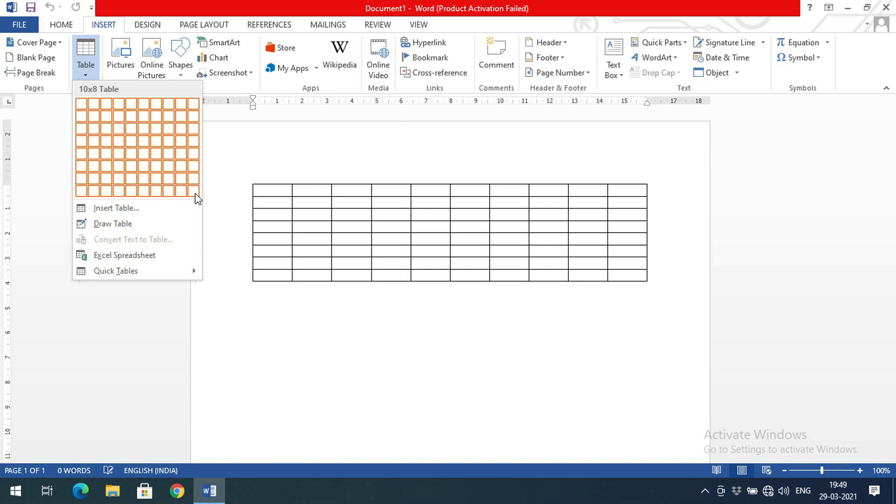
Insert a table of 12 columns and 12 rows using Insert Table.
{"action": "left_click", "coordinate": [121, 211]}
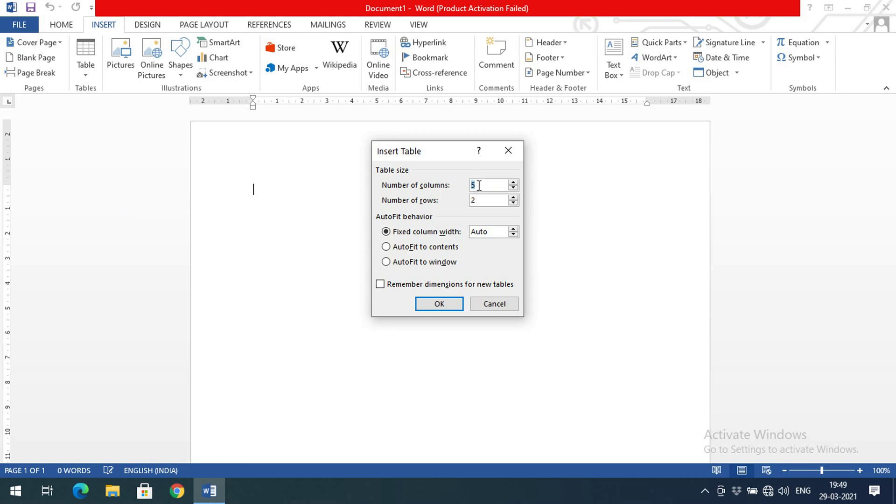
{"action": "type", "text": "12"}
{"action": "key", "text": "Tab"}
{"action": "type", "text": "12"}
{"action": "left_click", "coordinate": [438, 306]}
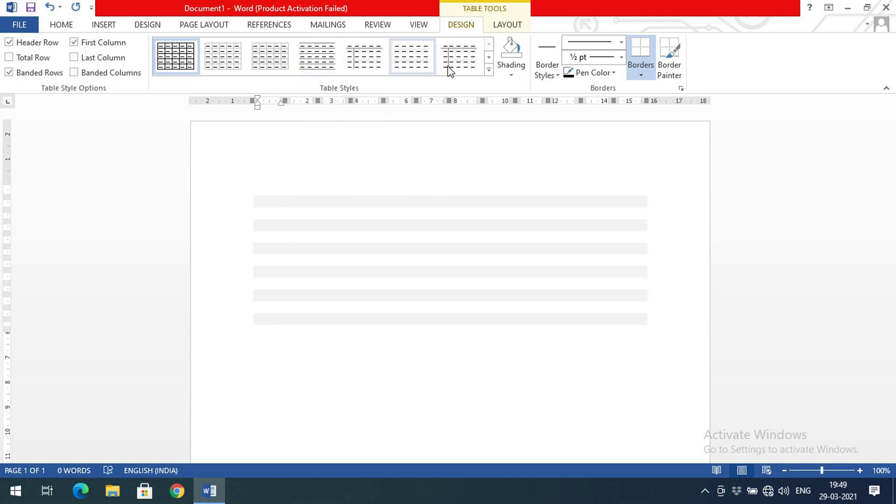
Select all cells of the 12×12 table and bring up the Shading colours.
{"action": "left_click", "coordinate": [488, 57]}
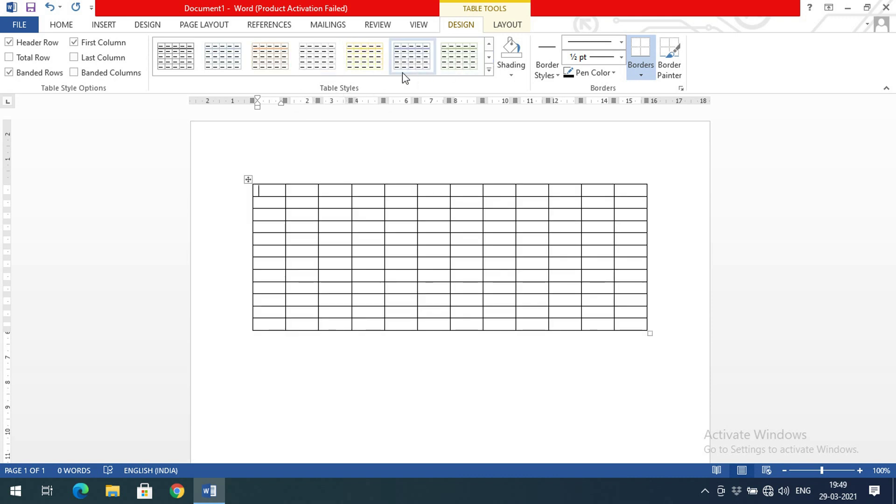
{"action": "left_click", "coordinate": [512, 75]}
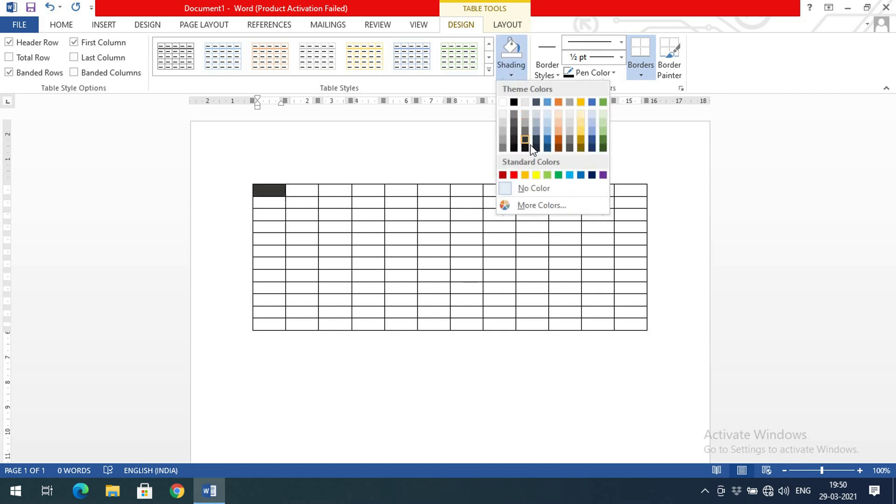
{"action": "left_click", "coordinate": [274, 198]}
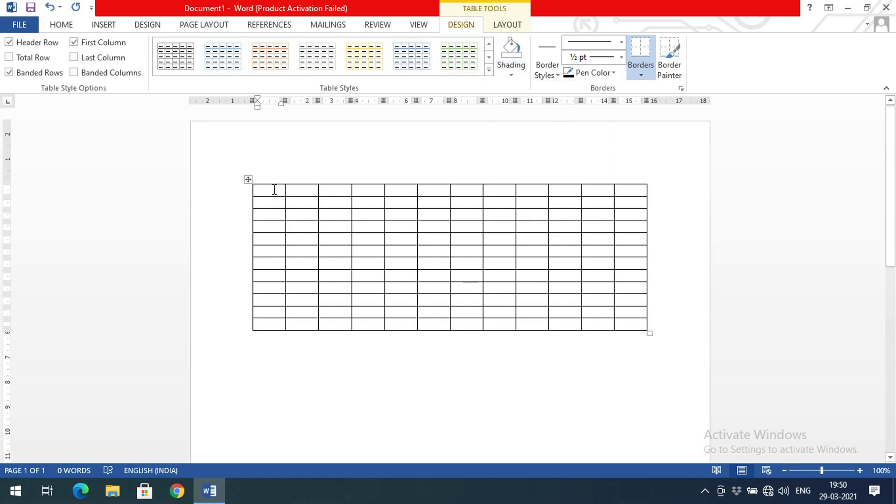
{"action": "left_click_drag", "start_coordinate": [274, 190], "coordinate": [626, 322]}
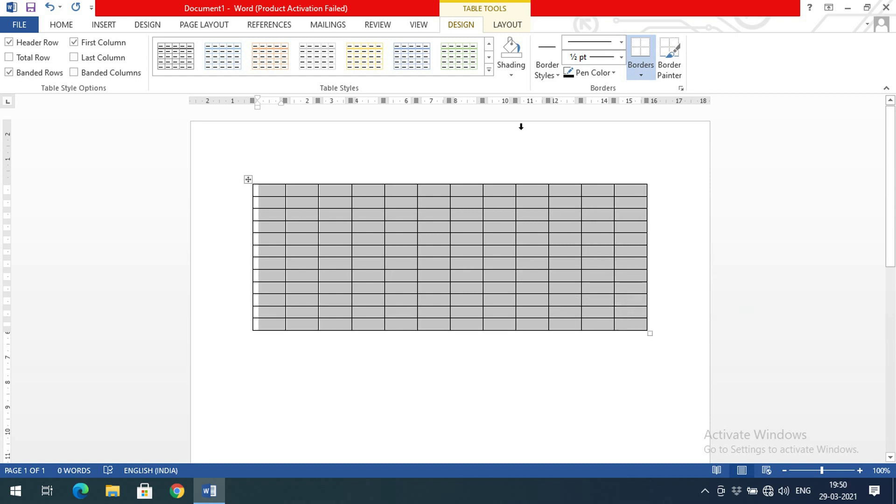
{"action": "left_click", "coordinate": [511, 75]}
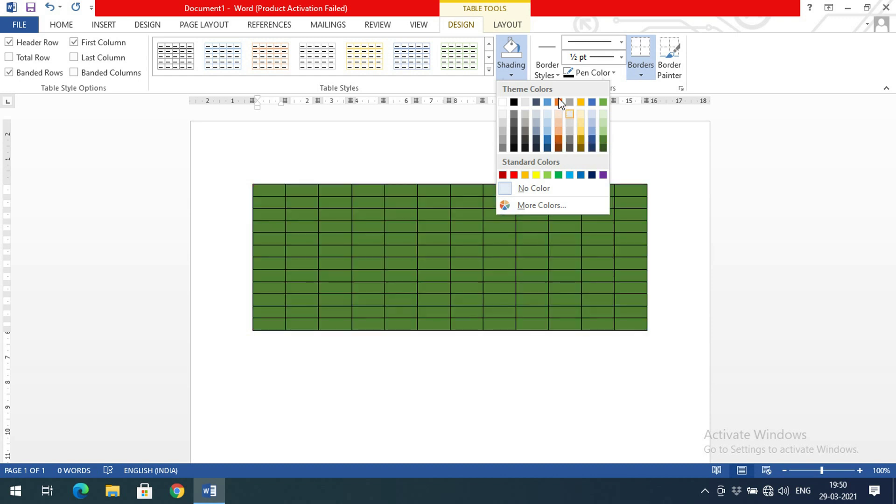
{"action": "left_click", "coordinate": [555, 77]}
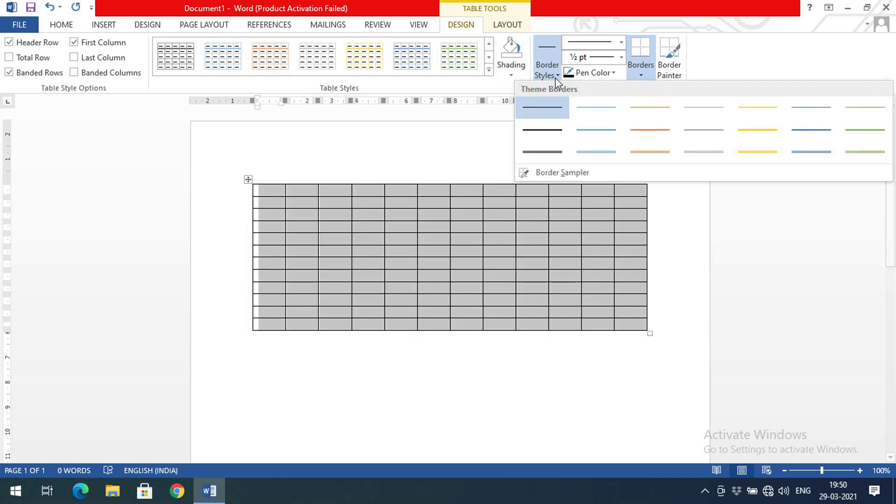
Paint a 1½ pt solid border between columns 5 and 6.
{"action": "left_click", "coordinate": [543, 131]}
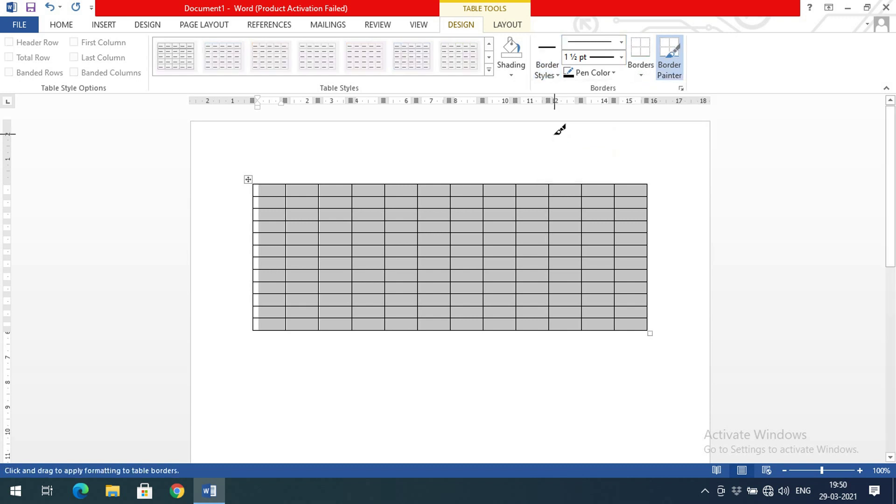
{"action": "mouse_move", "coordinate": [419, 182]}
{"action": "left_mouse_down"}
{"action": "mouse_move", "coordinate": [441, 226]}
{"action": "mouse_move", "coordinate": [423, 327]}
{"action": "left_mouse_up"}
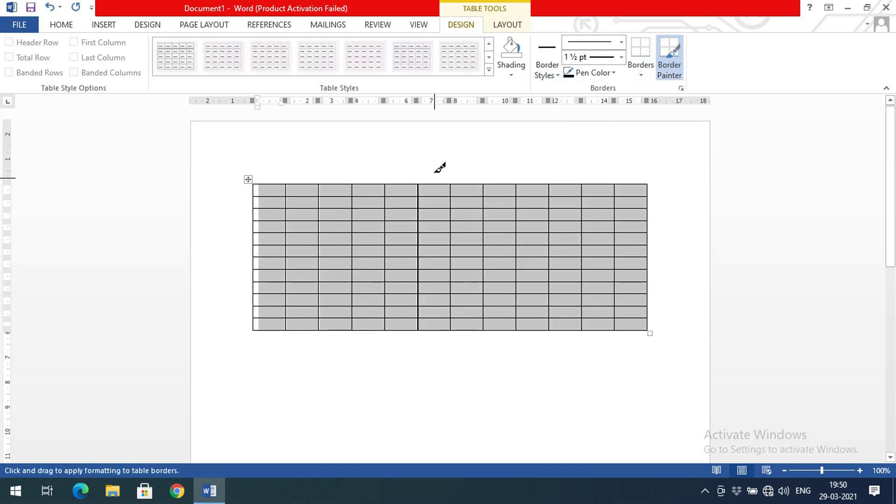
{"action": "left_click", "coordinate": [547, 71]}
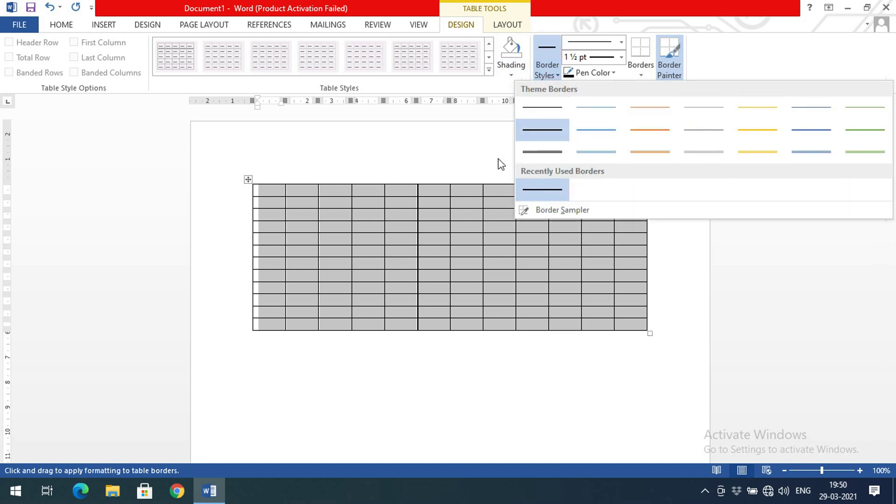
{"action": "left_click", "coordinate": [627, 60]}
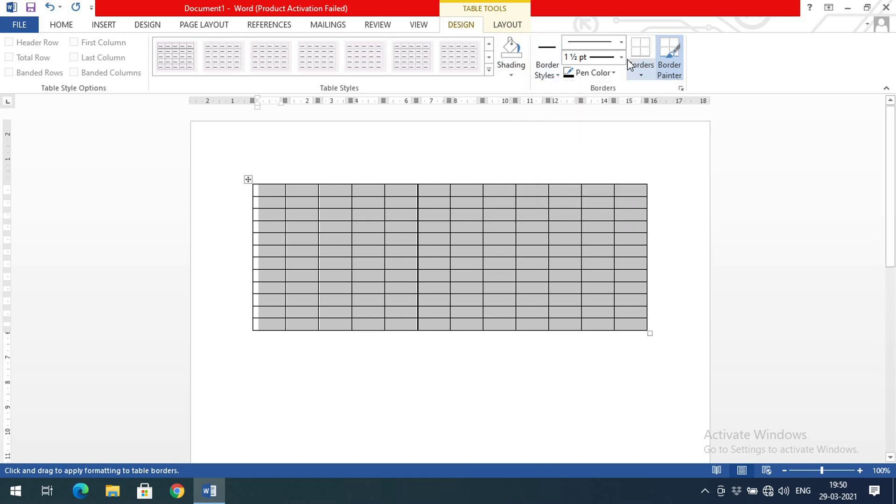
{"action": "left_click", "coordinate": [627, 59]}
Paint 6 pt borders between columns 10 and 11 and along the top edge.
{"action": "left_click", "coordinate": [621, 57]}
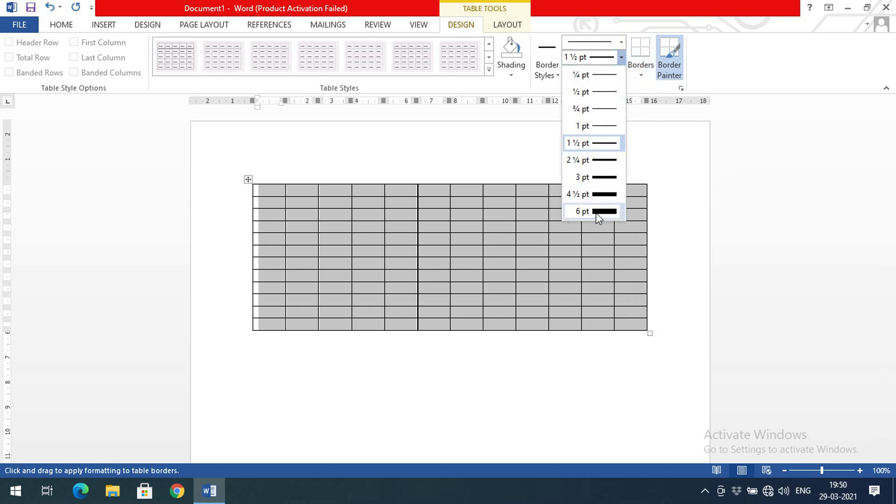
{"action": "key", "text": "Escape"}
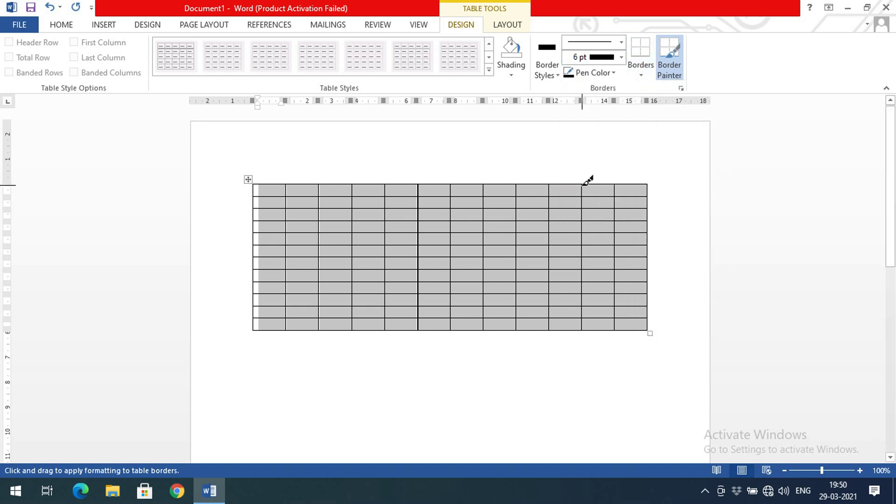
{"action": "left_click_drag", "start_coordinate": [582, 184], "coordinate": [580, 329]}
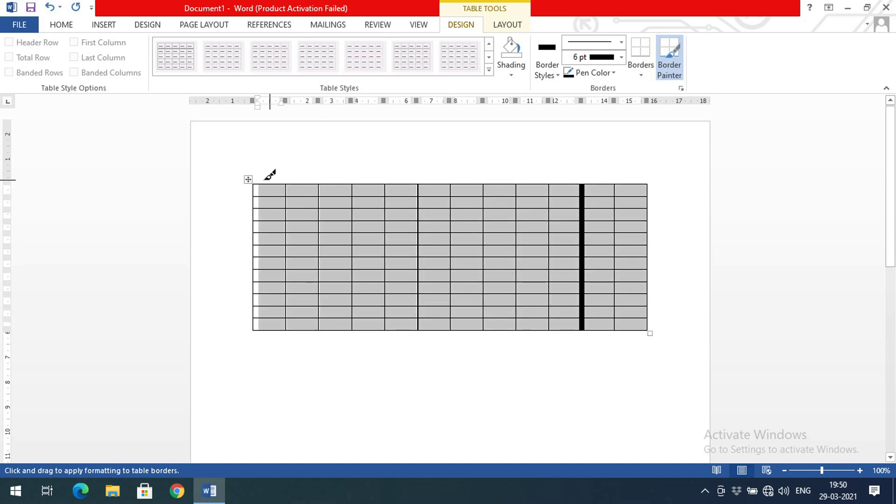
{"action": "mouse_move", "coordinate": [253, 183]}
{"action": "left_mouse_down"}
{"action": "mouse_move", "coordinate": [625, 197]}
{"action": "mouse_move", "coordinate": [646, 186]}
{"action": "left_mouse_up"}
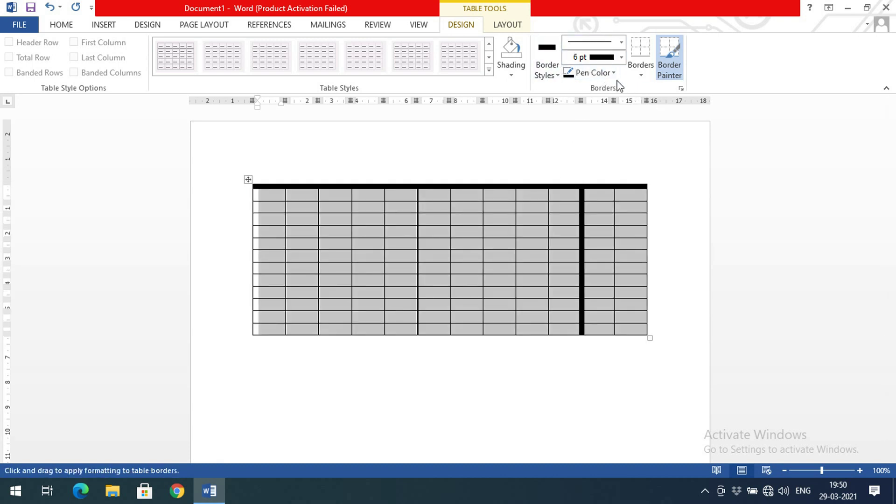
Close the Borders list unchanged and reopen the INSERT Table menu.
{"action": "left_click", "coordinate": [642, 76]}
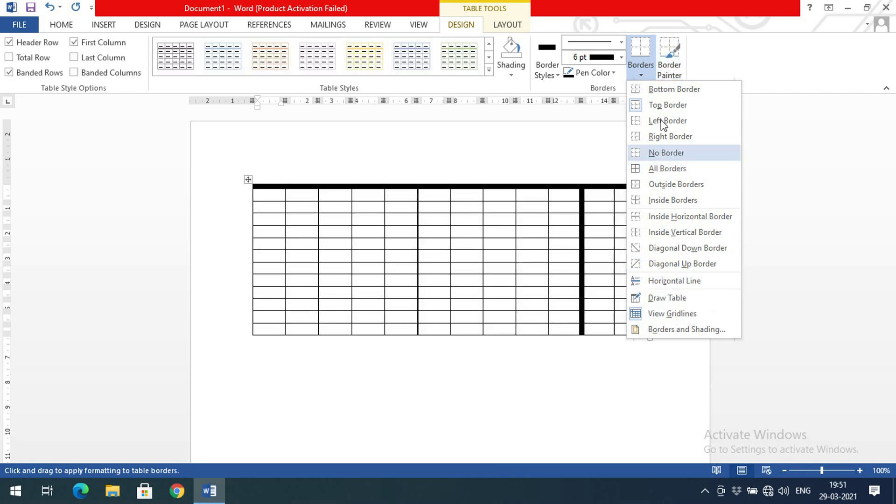
{"action": "left_click", "coordinate": [590, 129]}
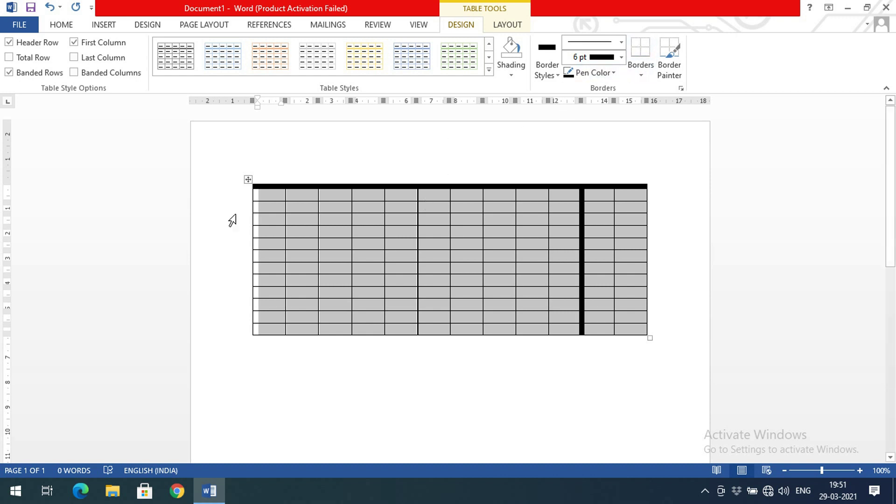
{"action": "left_click", "coordinate": [99, 27]}
{"action": "left_click", "coordinate": [86, 75]}
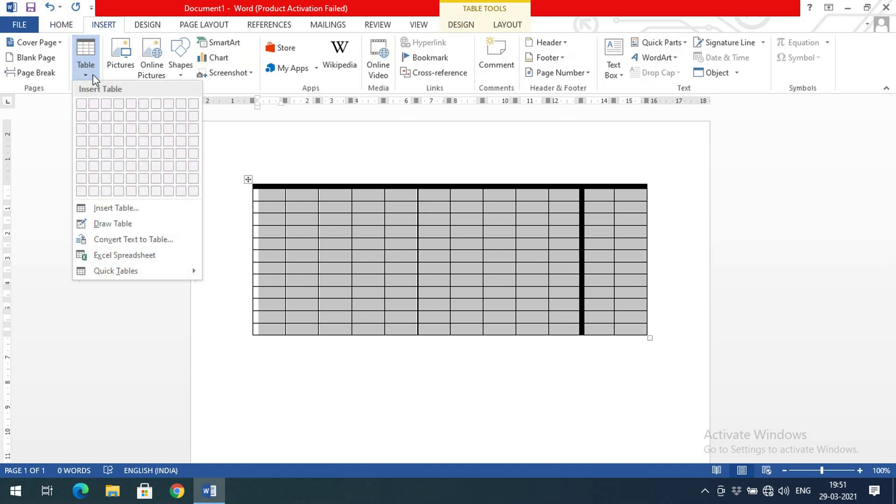
Add blank lines below the first table.
{"action": "left_click", "coordinate": [370, 281]}
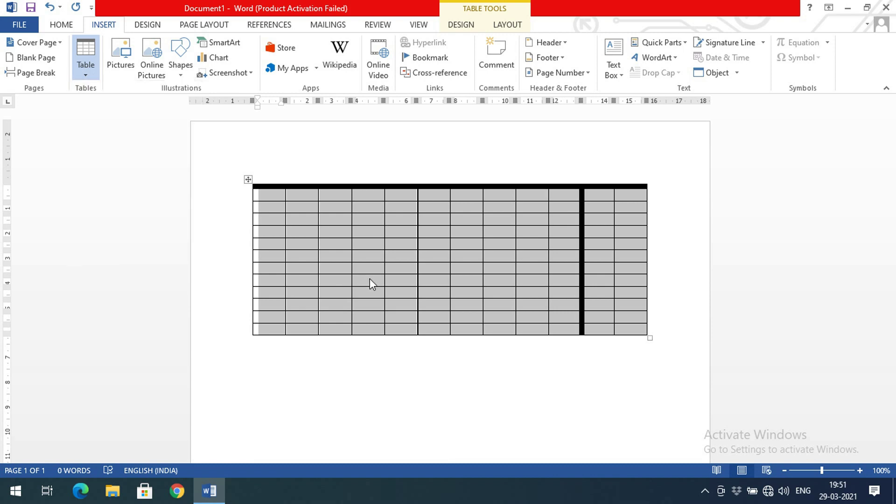
{"action": "scroll", "coordinate": [372, 279], "scroll_direction": "down", "scroll_amount": 3}
{"action": "left_click", "coordinate": [371, 279]}
{"action": "scroll", "coordinate": [372, 276], "scroll_direction": "down", "scroll_amount": 3}
{"action": "key", "text": "Return"}
{"action": "key", "text": "Return"}
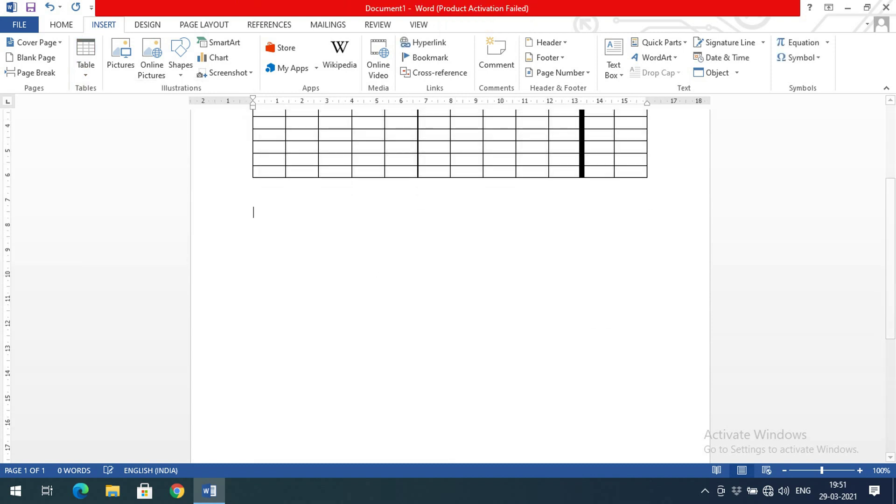
Draw a new table's outer box below the first using Draw Table.
{"action": "left_click", "coordinate": [91, 73]}
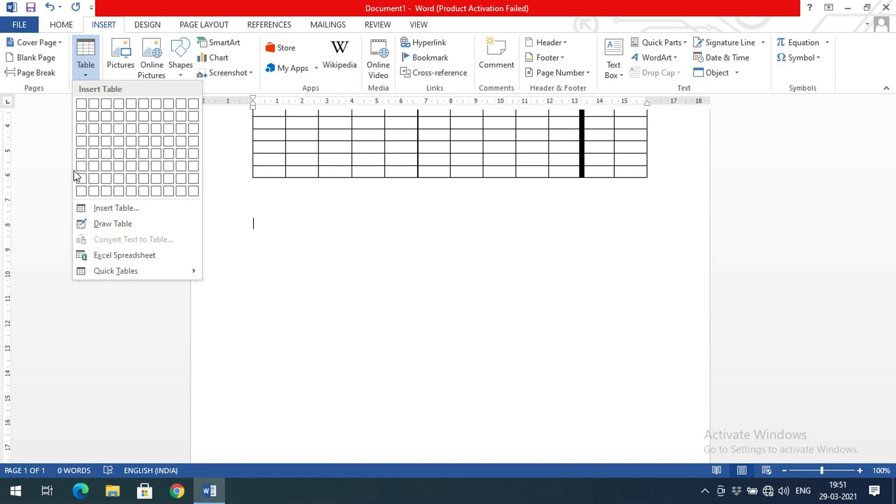
{"action": "left_click", "coordinate": [110, 225]}
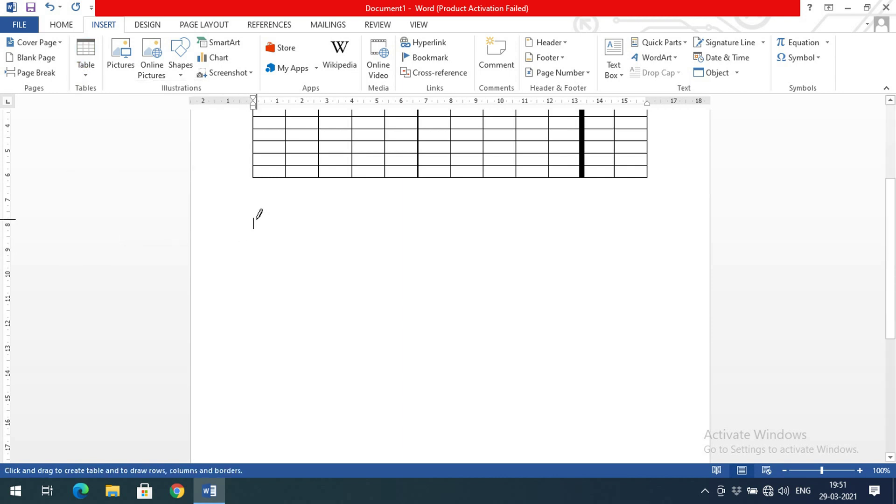
{"action": "left_click_drag", "start_coordinate": [255, 221], "coordinate": [254, 279]}
{"action": "left_click_drag", "start_coordinate": [426, 301], "coordinate": [655, 358]}
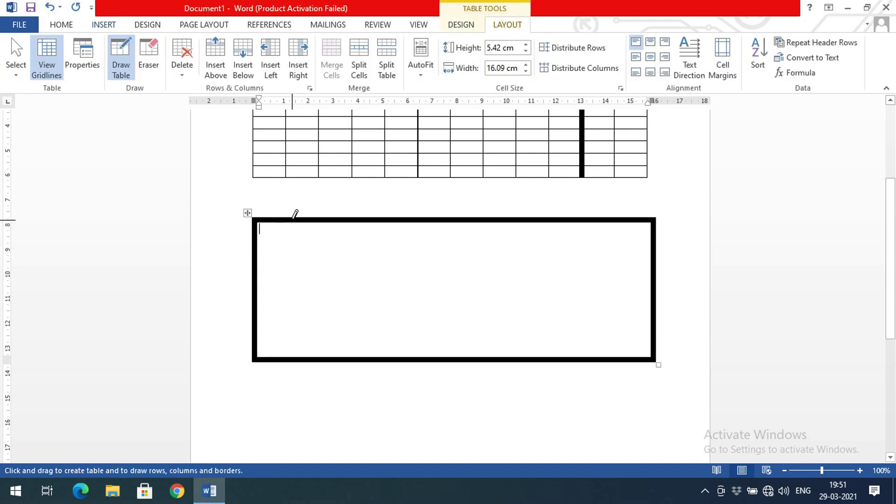
Draw three vertical lines dividing the new table into four columns.
{"action": "mouse_move", "coordinate": [293, 214]}
{"action": "left_mouse_down"}
{"action": "mouse_move", "coordinate": [310, 330]}
{"action": "mouse_move", "coordinate": [301, 341]}
{"action": "left_mouse_up"}
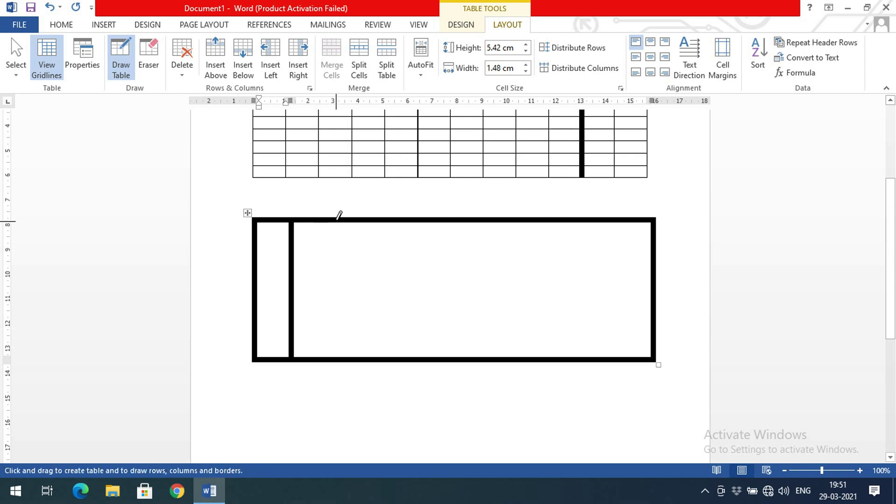
{"action": "mouse_move", "coordinate": [339, 215]}
{"action": "left_mouse_down"}
{"action": "mouse_move", "coordinate": [350, 322]}
{"action": "mouse_move", "coordinate": [343, 344]}
{"action": "left_mouse_up"}
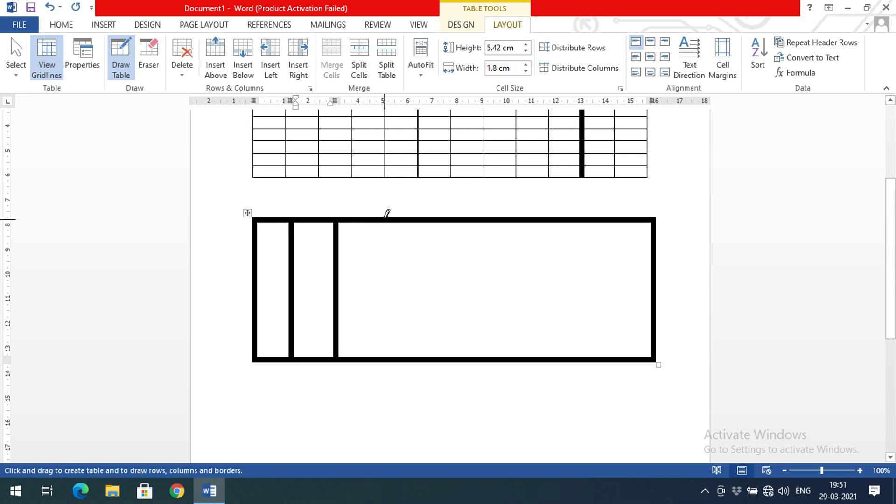
{"action": "mouse_move", "coordinate": [387, 217]}
{"action": "left_mouse_down"}
{"action": "mouse_move", "coordinate": [396, 340]}
{"action": "mouse_move", "coordinate": [388, 349]}
{"action": "left_mouse_up"}
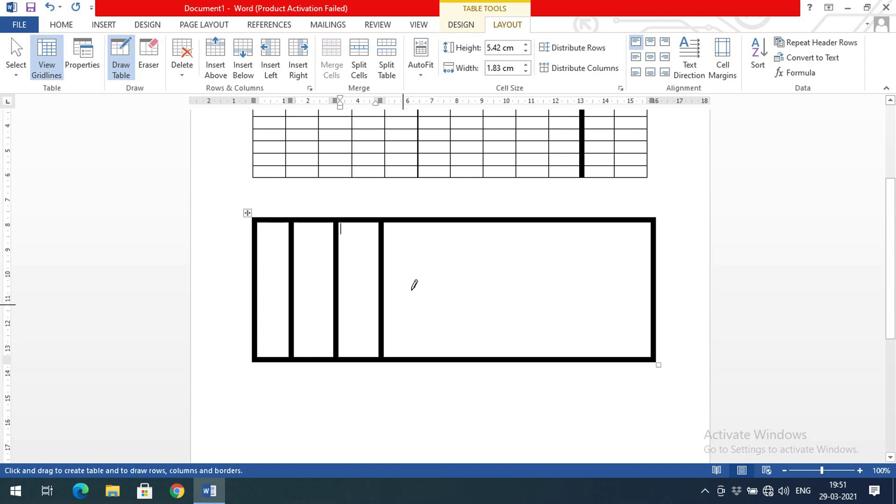
{"action": "left_click", "coordinate": [62, 25]}
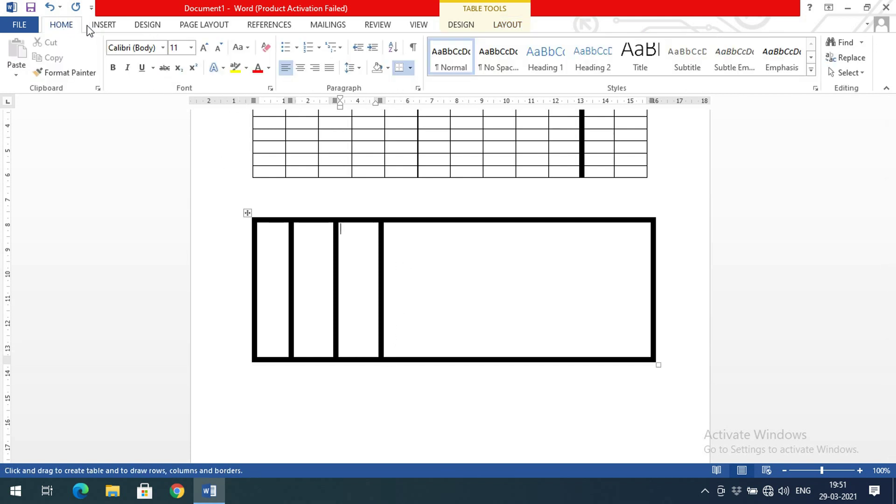
{"action": "left_click", "coordinate": [88, 25]}
{"action": "left_click", "coordinate": [85, 60]}
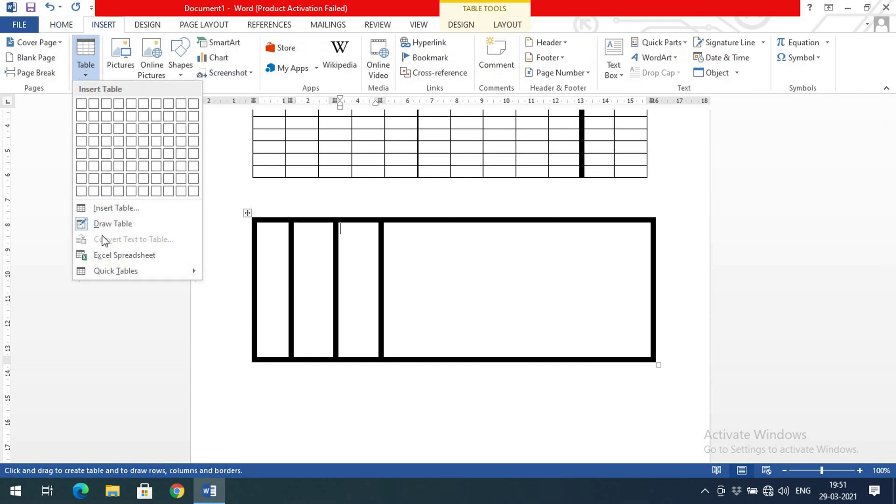
Preview Quick Tables, then cut the hand-drawn four-column table from the document.
{"action": "left_click", "coordinate": [127, 271]}
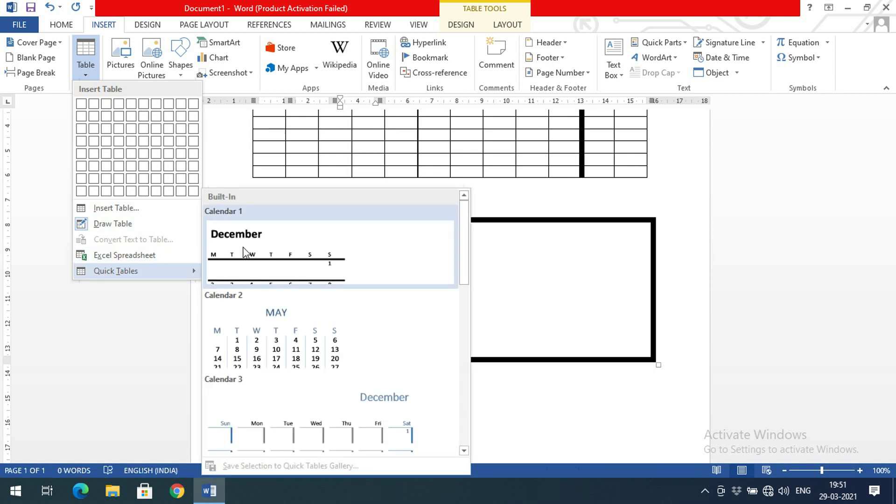
{"action": "left_click", "coordinate": [658, 310]}
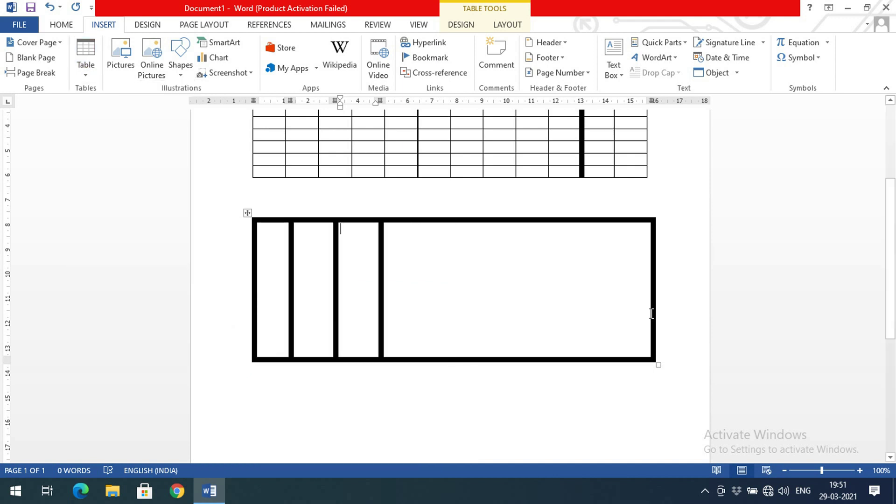
{"action": "left_click", "coordinate": [248, 213]}
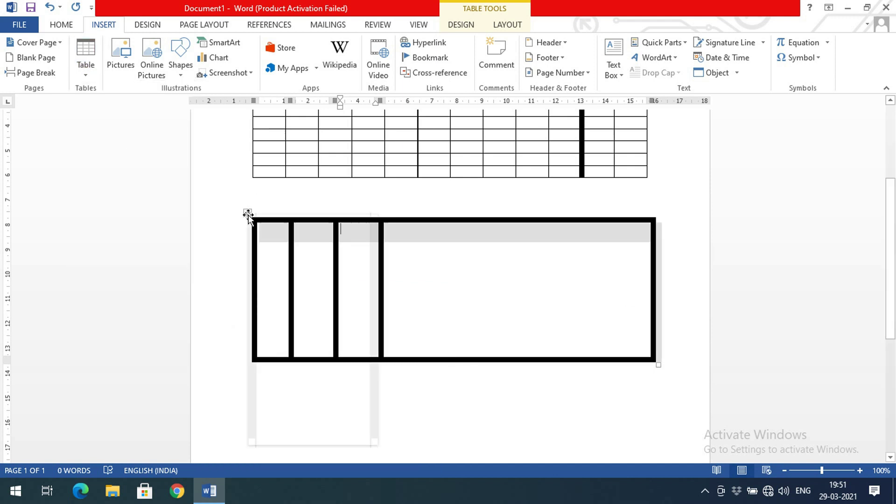
{"action": "right_click", "coordinate": [248, 214]}
{"action": "left_click", "coordinate": [260, 222]}
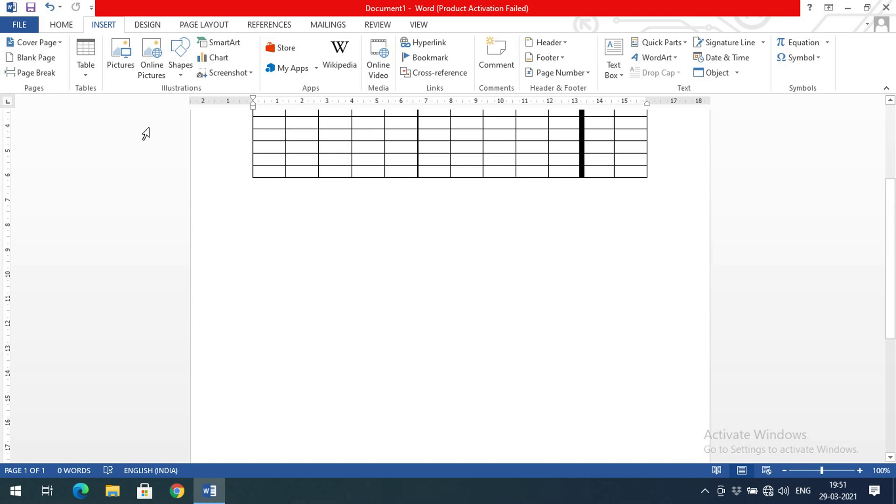
{"action": "left_click", "coordinate": [85, 70]}
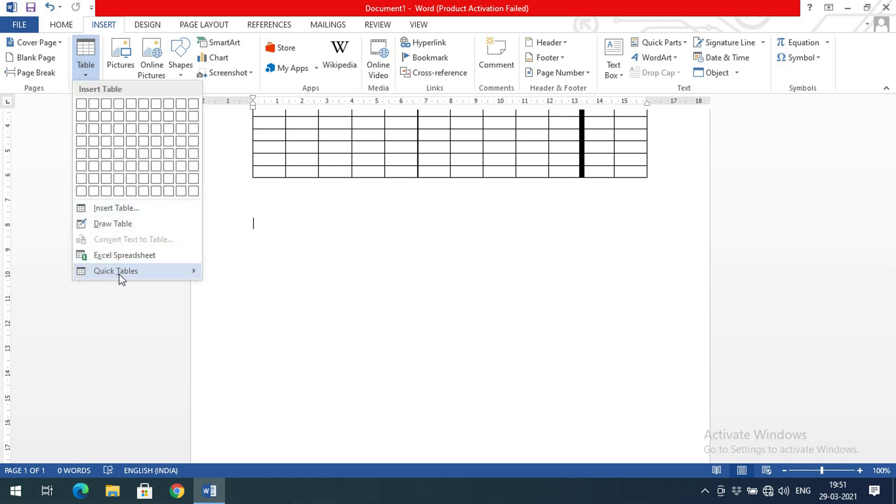
Insert the December Calendar 1 quick table and place the cursor below it.
{"action": "mouse_move", "coordinate": [119, 273]}
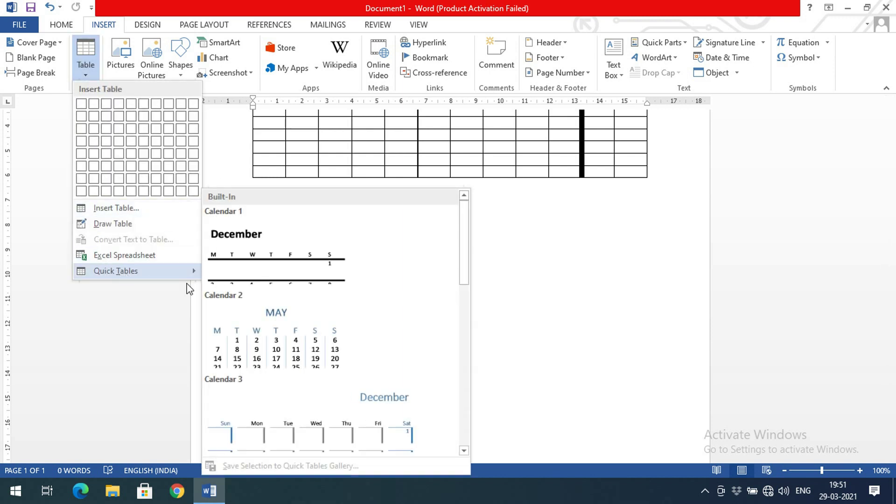
{"action": "left_click", "coordinate": [252, 285]}
{"action": "scroll", "coordinate": [326, 158], "scroll_direction": "down", "scroll_amount": 3}
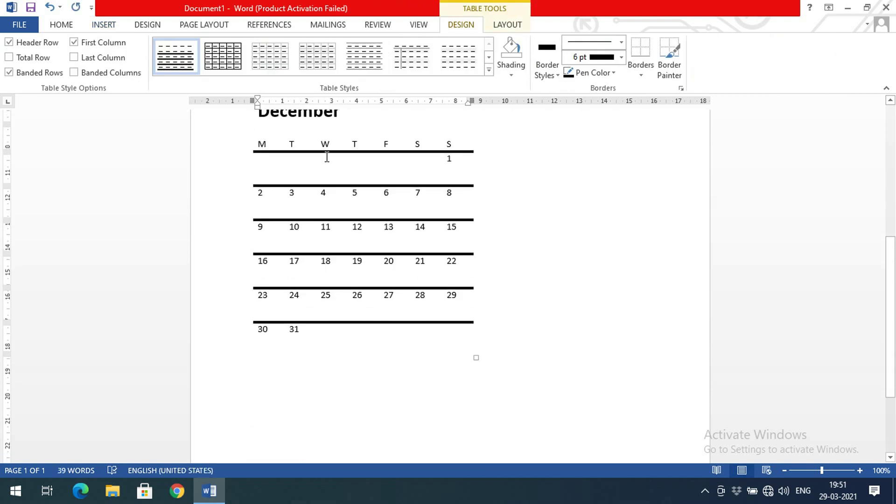
{"action": "scroll", "coordinate": [323, 214], "scroll_direction": "down", "scroll_amount": 3}
{"action": "left_click", "coordinate": [312, 246]}
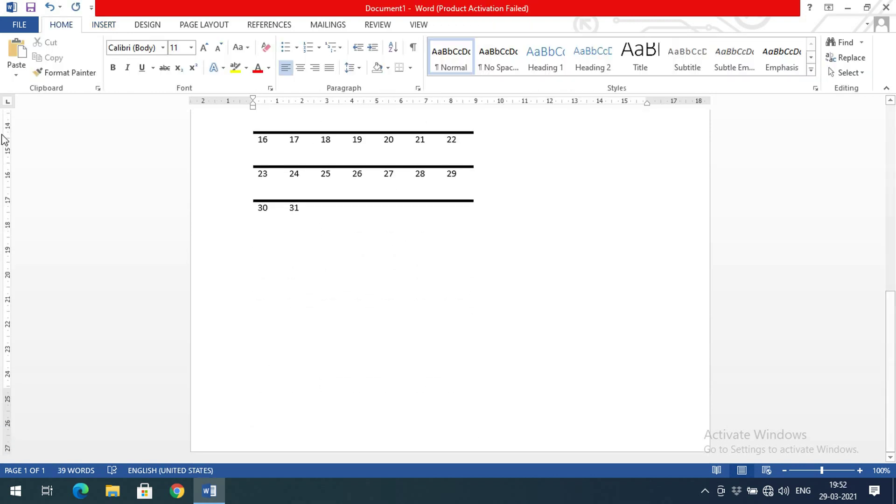
Insert the MAY Calendar 2 quick table and add a page break after it.
{"action": "left_click", "coordinate": [94, 23]}
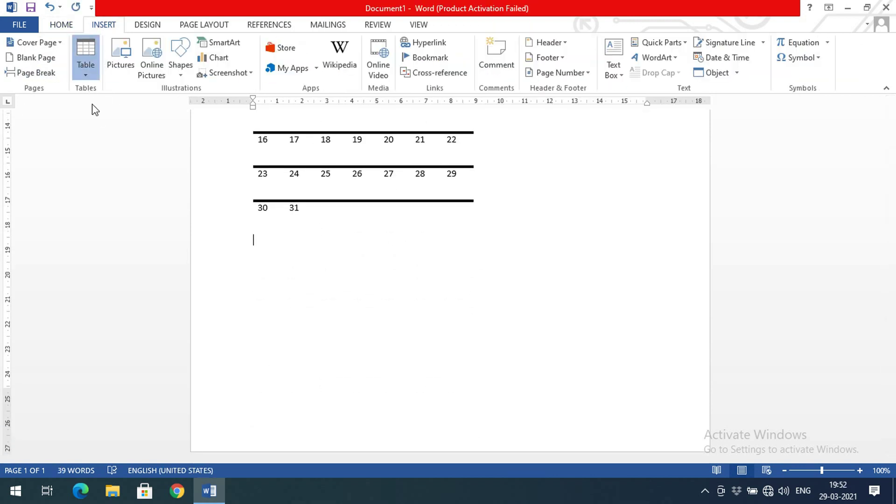
{"action": "left_click", "coordinate": [86, 61]}
{"action": "mouse_move", "coordinate": [139, 273]}
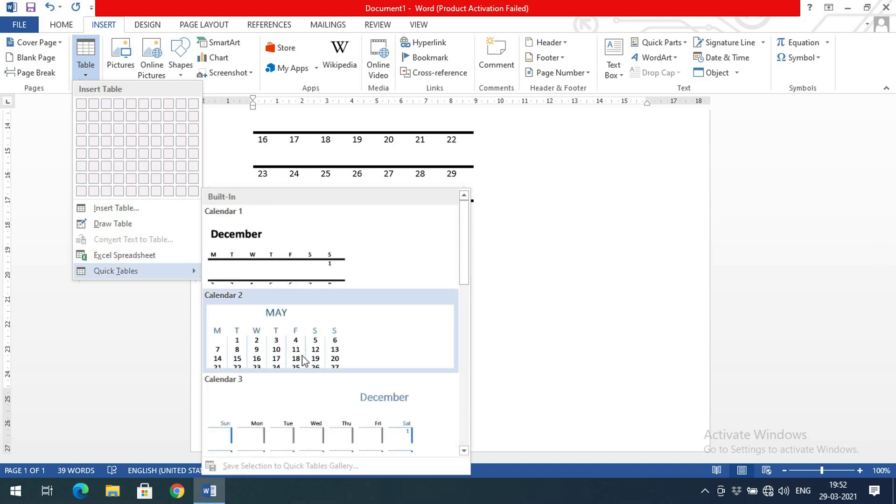
{"action": "left_click", "coordinate": [304, 360]}
{"action": "scroll", "coordinate": [416, 236], "scroll_direction": "up", "scroll_amount": 5}
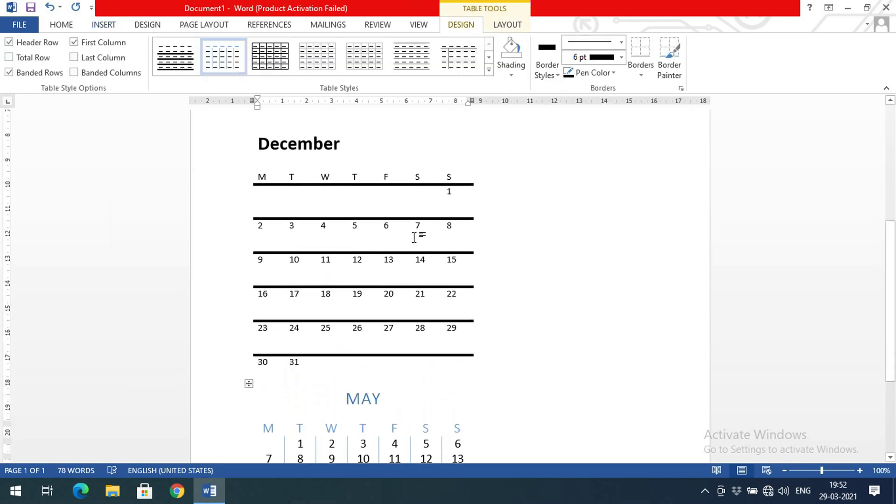
{"action": "scroll", "coordinate": [370, 226], "scroll_direction": "down", "scroll_amount": 5}
{"action": "left_click", "coordinate": [395, 373]}
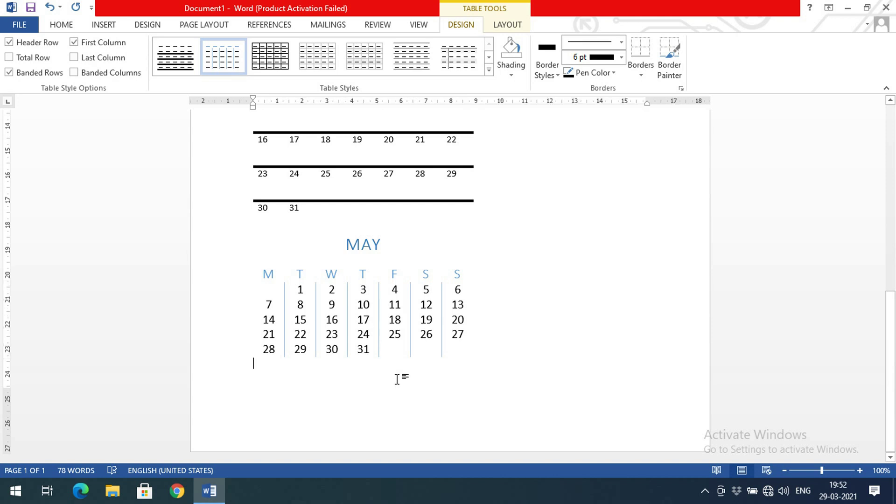
{"action": "key", "text": "ctrl+Return"}
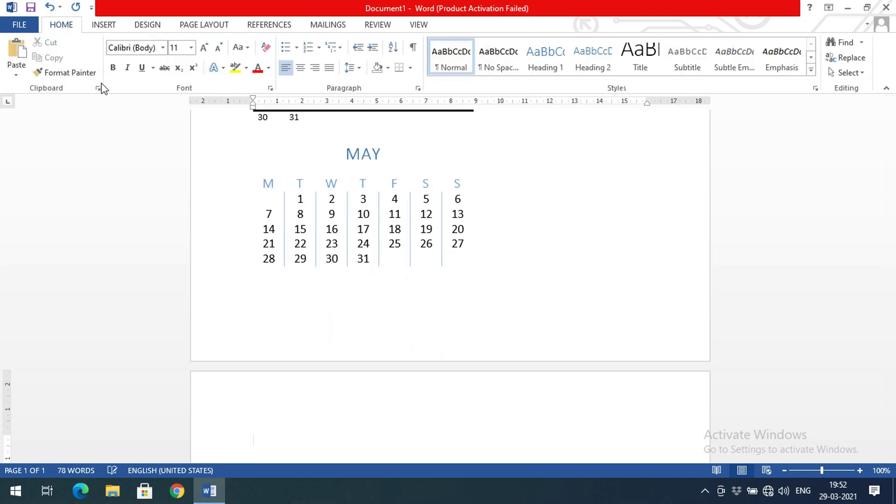
Insert the Calendar 4 quick table and type 'JHHGH' into a calendar cell.
{"action": "left_click", "coordinate": [102, 26]}
{"action": "left_click", "coordinate": [99, 65]}
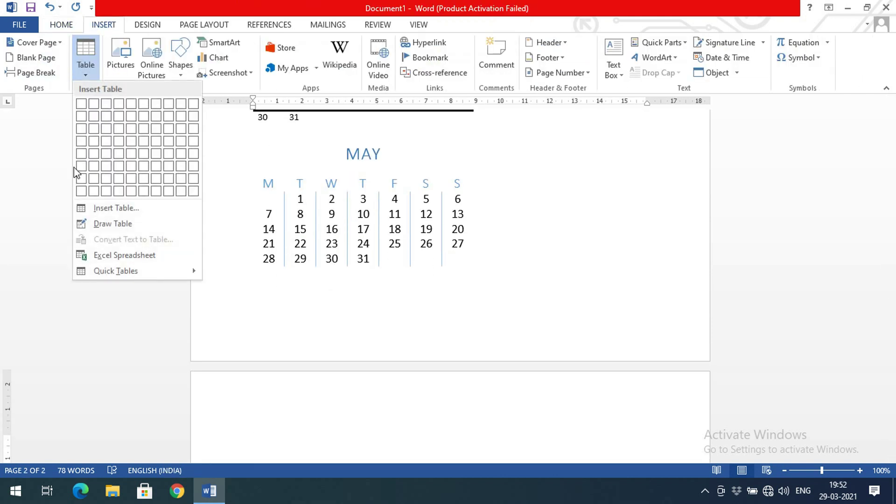
{"action": "mouse_move", "coordinate": [124, 274]}
{"action": "scroll", "coordinate": [285, 407], "scroll_direction": "down", "scroll_amount": 5}
{"action": "scroll", "coordinate": [286, 407], "scroll_direction": "down", "scroll_amount": 3}
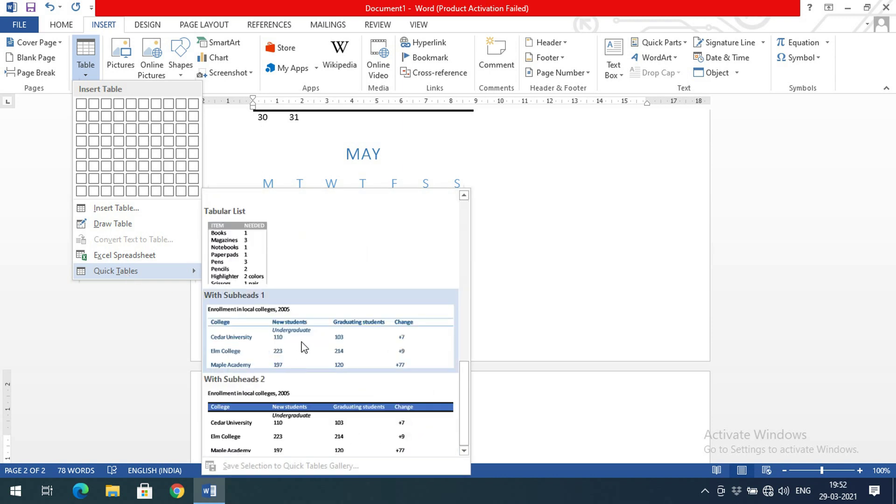
{"action": "scroll", "coordinate": [305, 322], "scroll_direction": "up", "scroll_amount": 3}
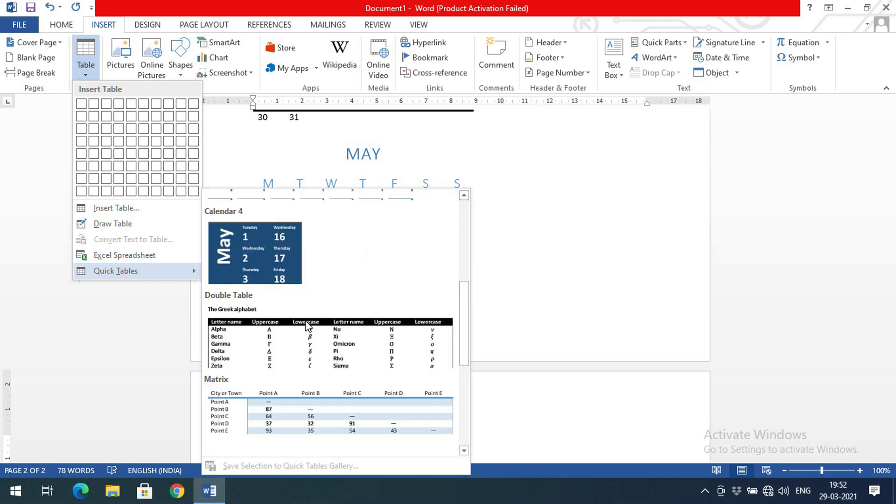
{"action": "left_click", "coordinate": [267, 259]}
{"action": "scroll", "coordinate": [341, 280], "scroll_direction": "down", "scroll_amount": 4}
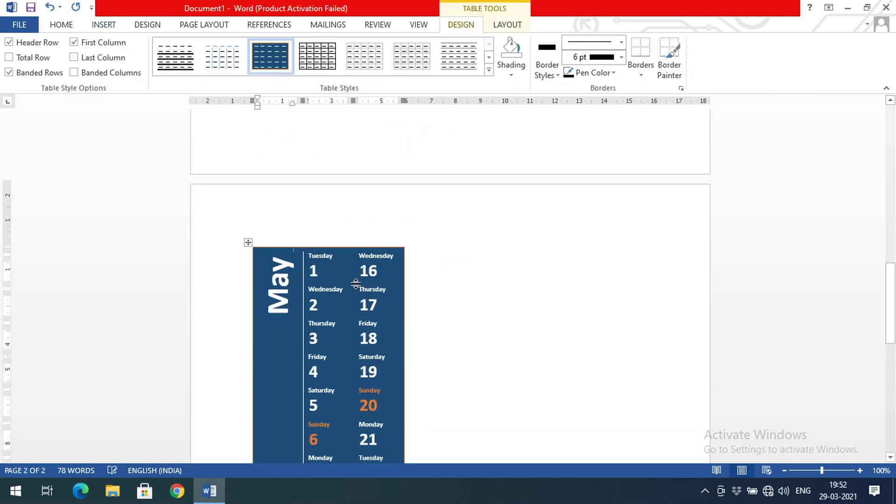
{"action": "scroll", "coordinate": [355, 283], "scroll_direction": "down", "scroll_amount": 4}
{"action": "scroll", "coordinate": [350, 274], "scroll_direction": "up", "scroll_amount": 1}
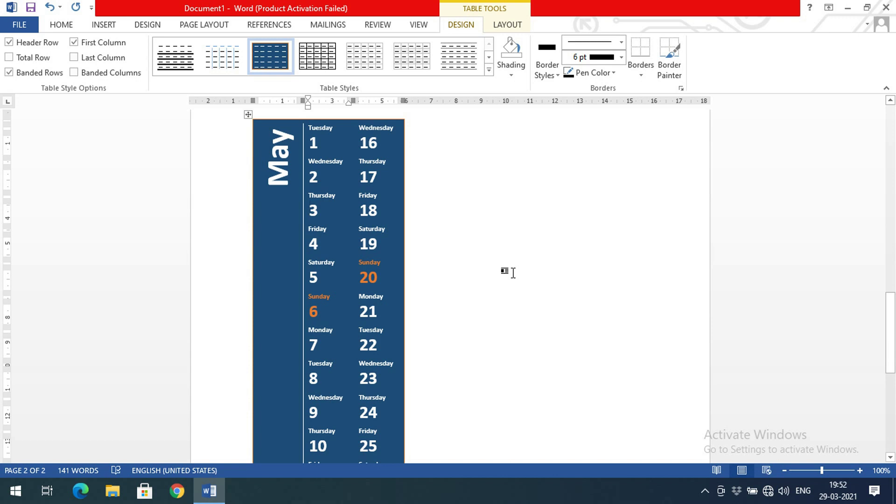
{"action": "type", "text": "JHHGH"}
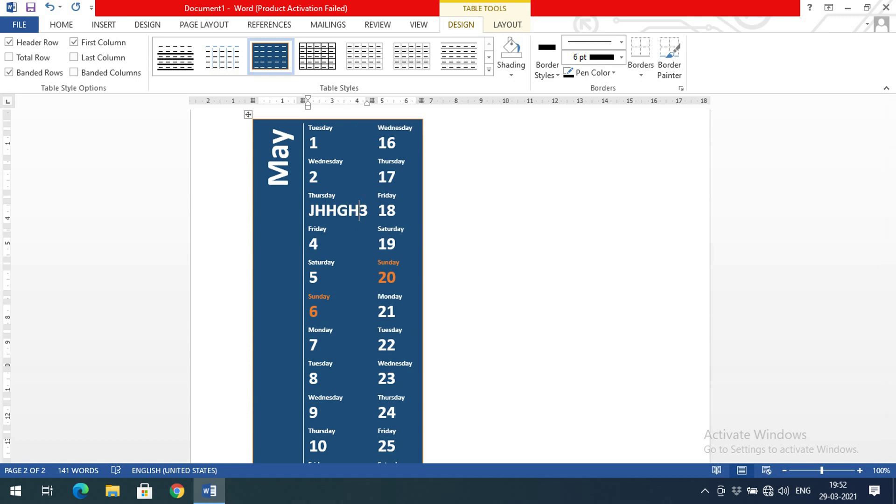
Browse the Quick Tables choices again, closing them without inserting anything.
{"action": "left_click", "coordinate": [71, 27]}
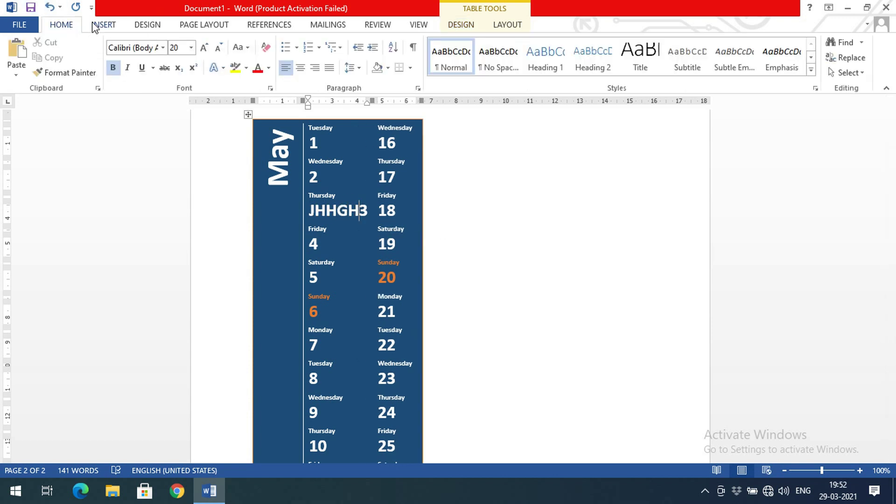
{"action": "left_click", "coordinate": [101, 26]}
{"action": "left_click", "coordinate": [97, 79]}
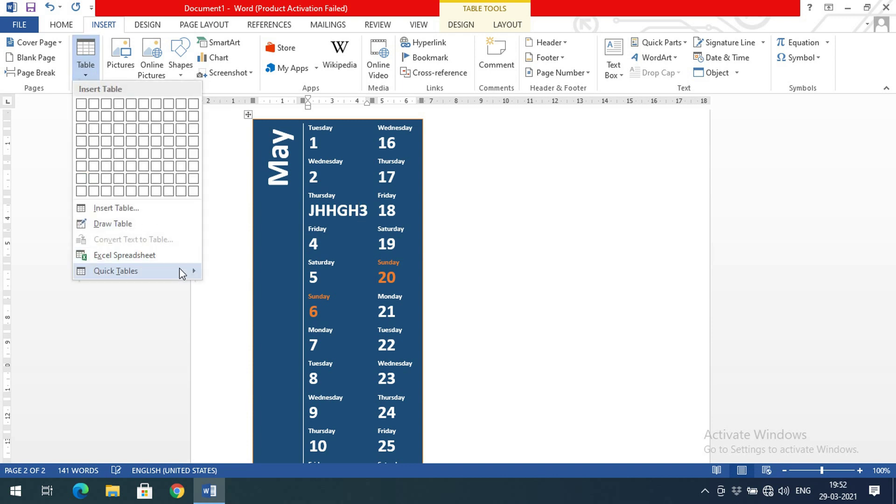
{"action": "mouse_move", "coordinate": [182, 271]}
{"action": "scroll", "coordinate": [255, 281], "scroll_direction": "down", "scroll_amount": 10}
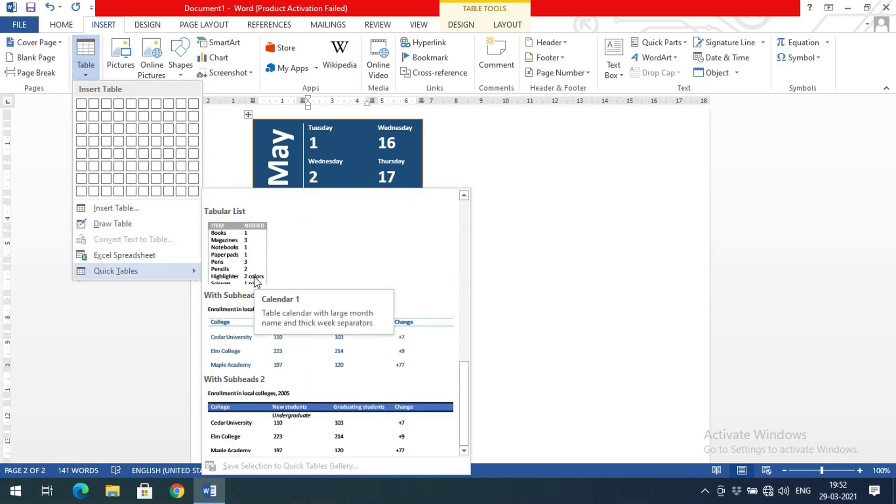
{"action": "scroll", "coordinate": [255, 282], "scroll_direction": "up", "scroll_amount": 10}
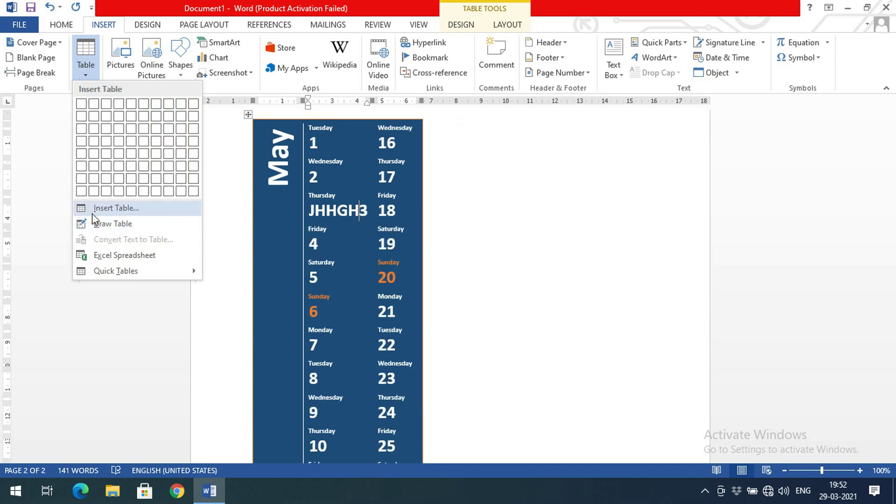
{"action": "left_click", "coordinate": [478, 217]}
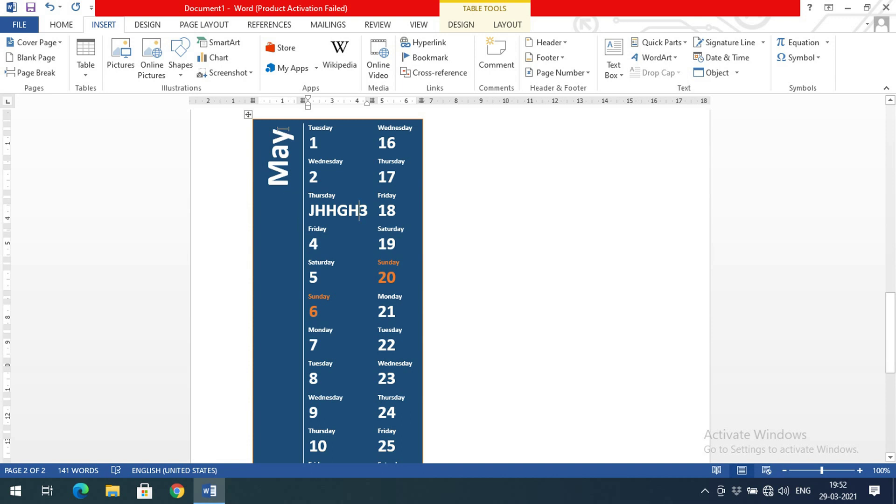
Select the whole Calendar 4 table and cut it out.
{"action": "left_click", "coordinate": [248, 115]}
{"action": "right_click", "coordinate": [247, 116]}
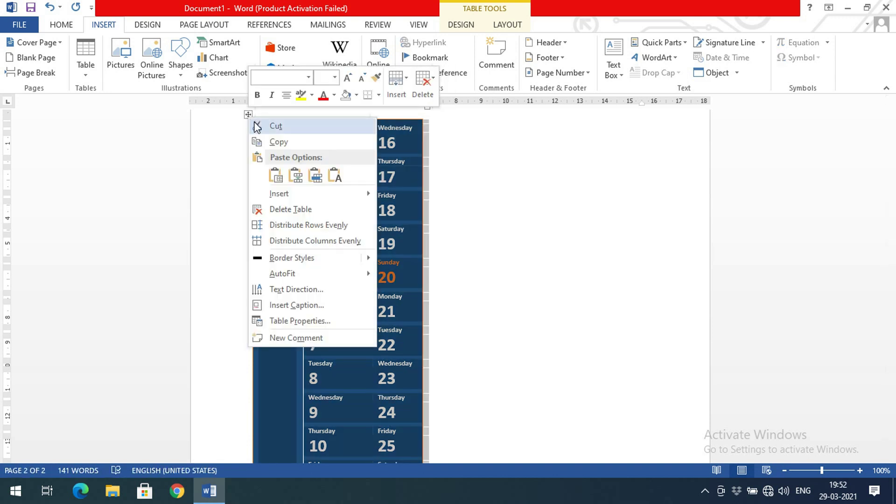
{"action": "left_click", "coordinate": [252, 124]}
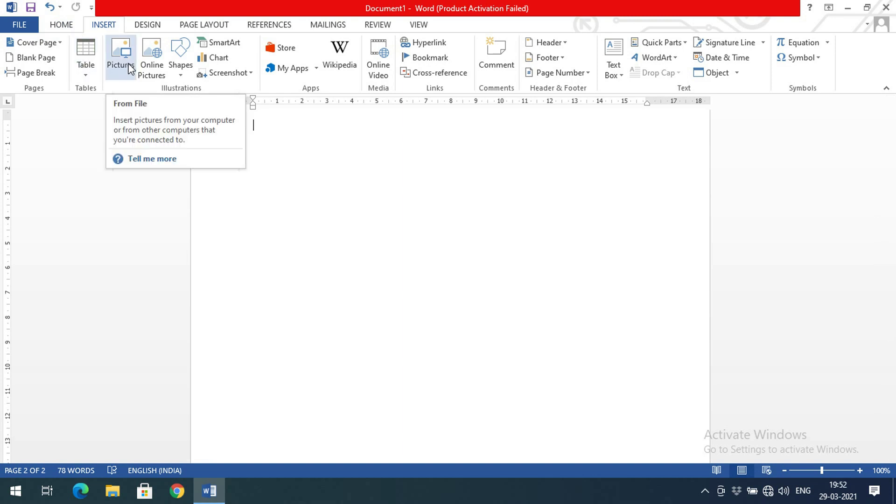
Insert Thank-you-image from Downloads, viewed as large icons, below the calendars on page 2.
{"action": "scroll", "coordinate": [327, 169], "scroll_direction": "up", "scroll_amount": 3}
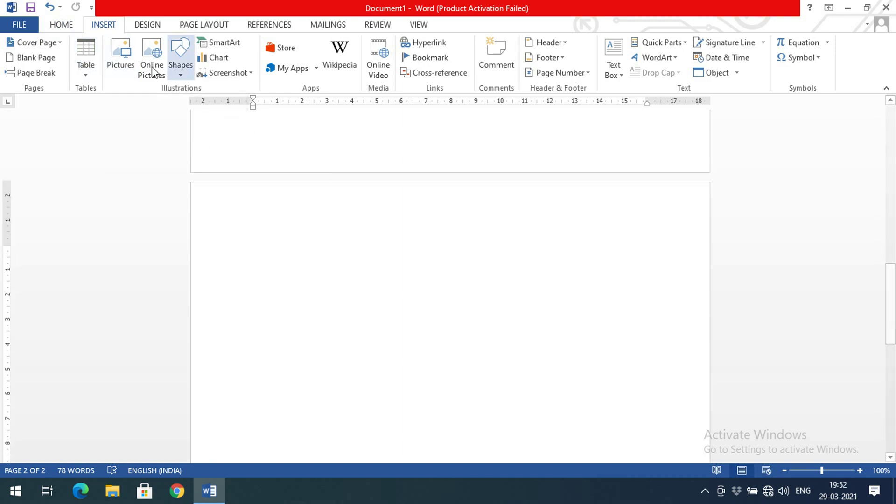
{"action": "left_click", "coordinate": [117, 58]}
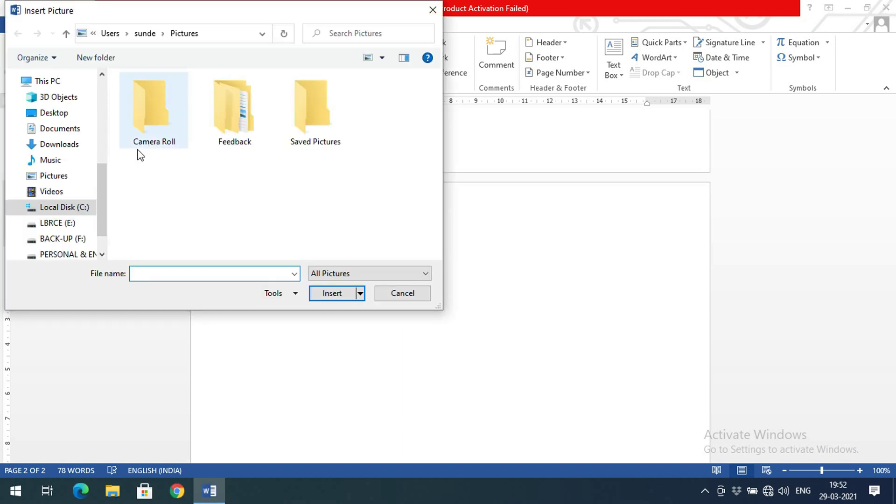
{"action": "left_click_drag", "start_coordinate": [100, 213], "coordinate": [99, 223]}
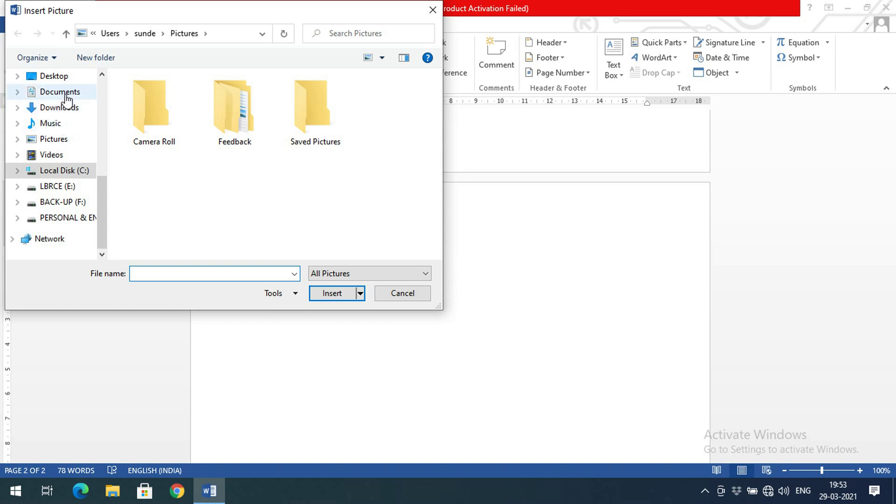
{"action": "left_click", "coordinate": [60, 111]}
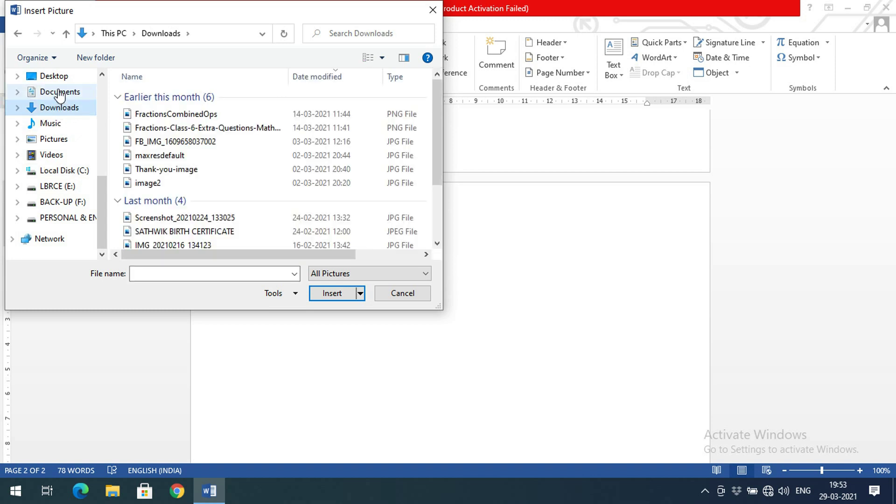
{"action": "left_click", "coordinate": [59, 93]}
{"action": "left_click", "coordinate": [55, 106]}
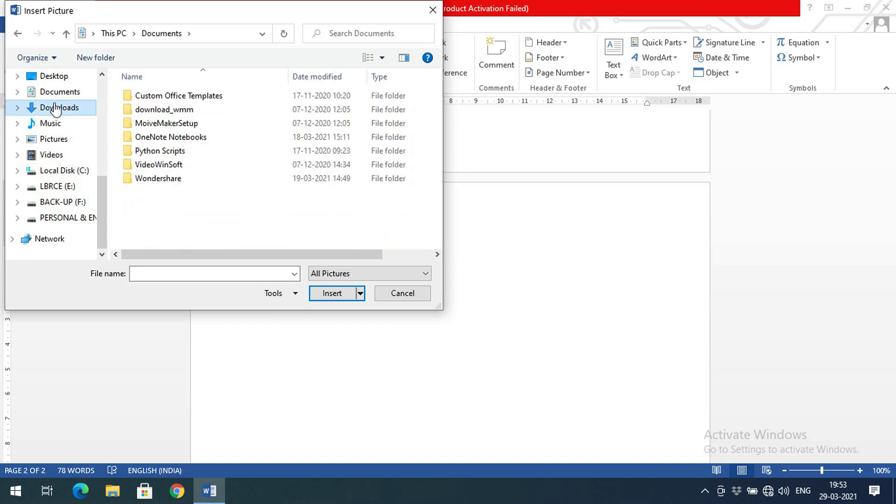
{"action": "left_click", "coordinate": [382, 57]}
{"action": "left_click", "coordinate": [431, 44]}
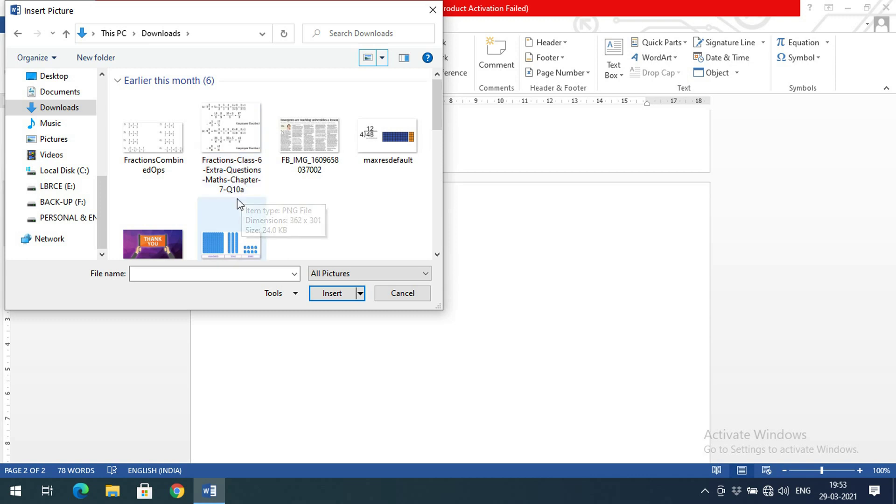
{"action": "left_click", "coordinate": [148, 239]}
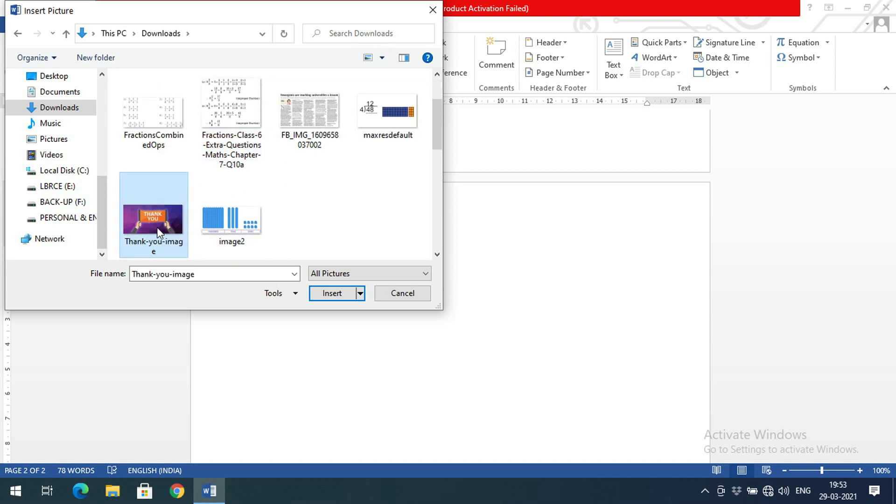
{"action": "double_click", "coordinate": [161, 226]}
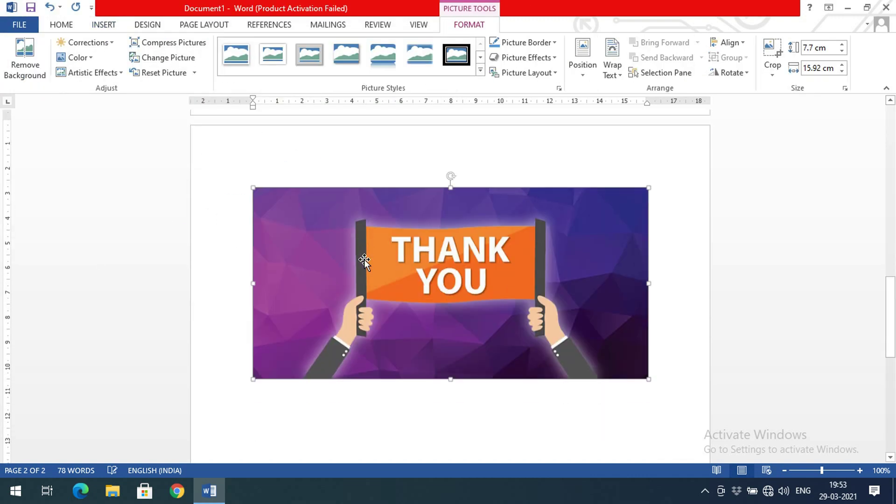
{"action": "scroll", "coordinate": [516, 266], "scroll_direction": "down", "scroll_amount": 3}
{"action": "scroll", "coordinate": [562, 320], "scroll_direction": "up", "scroll_amount": 2}
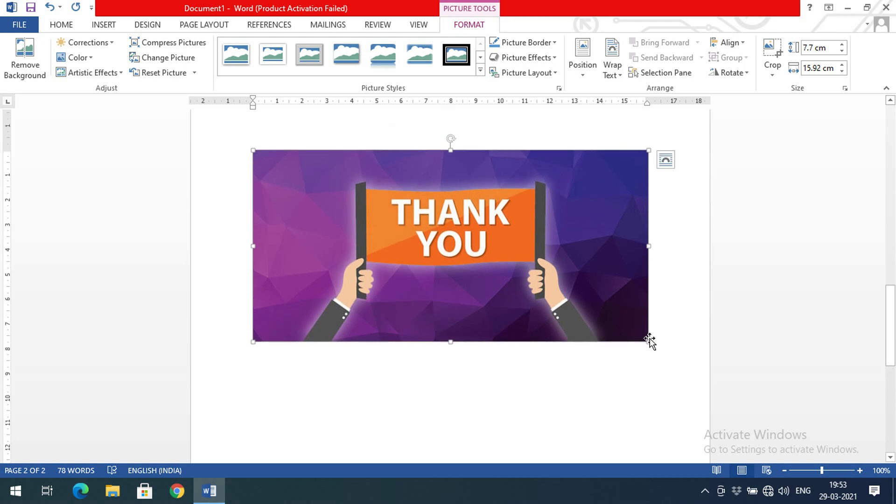
{"action": "left_click_drag", "start_coordinate": [665, 337], "coordinate": [593, 342]}
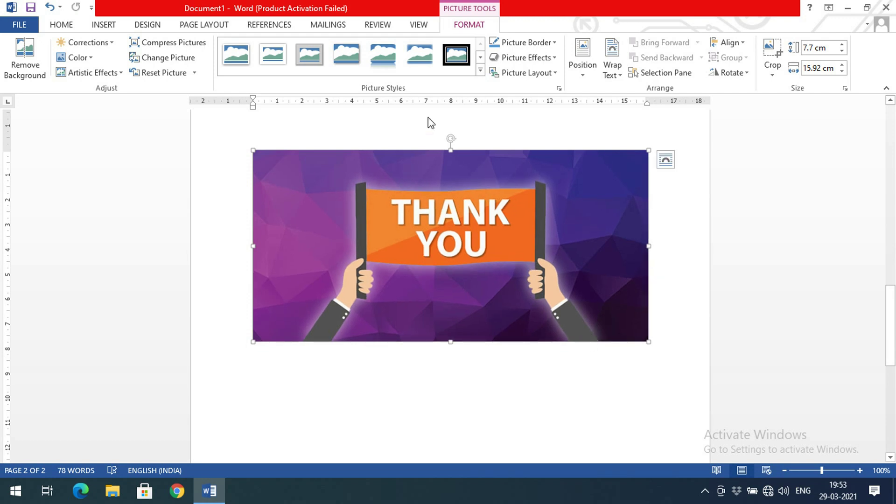
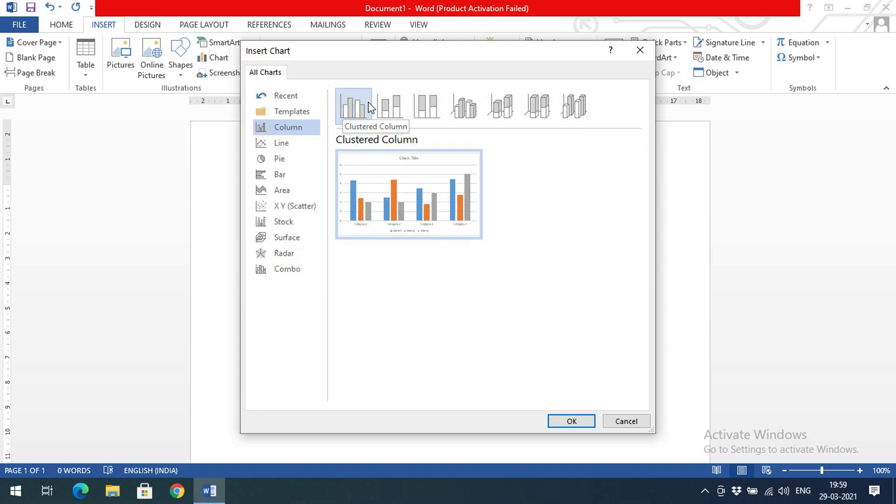
Preview the stacked, 100% stacked and 3-D column chart subtypes.
{"action": "left_click", "coordinate": [406, 104]}
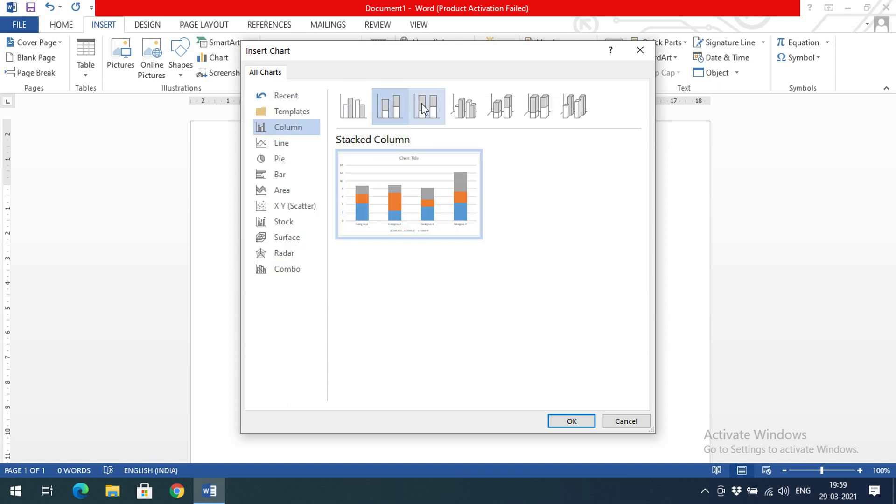
{"action": "left_click", "coordinate": [426, 105]}
{"action": "left_click", "coordinate": [453, 109]}
{"action": "left_click", "coordinate": [500, 107]}
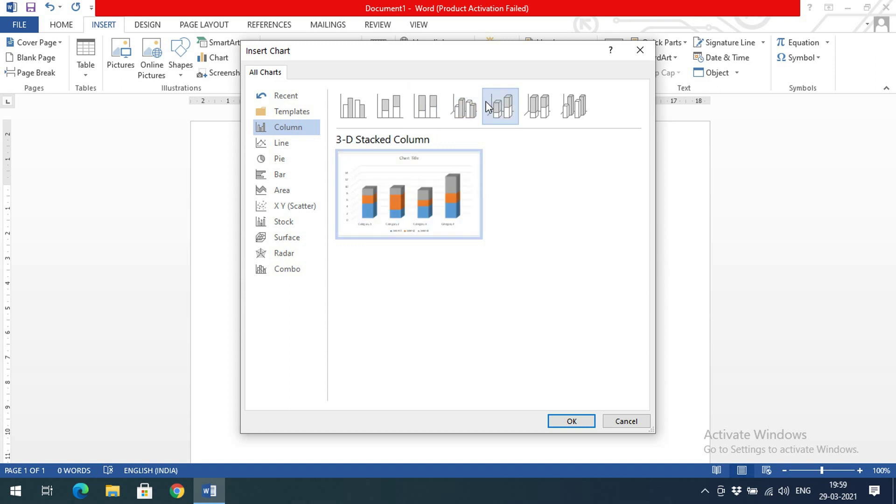
{"action": "left_click", "coordinate": [563, 112]}
{"action": "left_click", "coordinate": [539, 110]}
Preview the line chart subtypes, then insert a Clustered Column chart.
{"action": "left_click", "coordinate": [284, 143]}
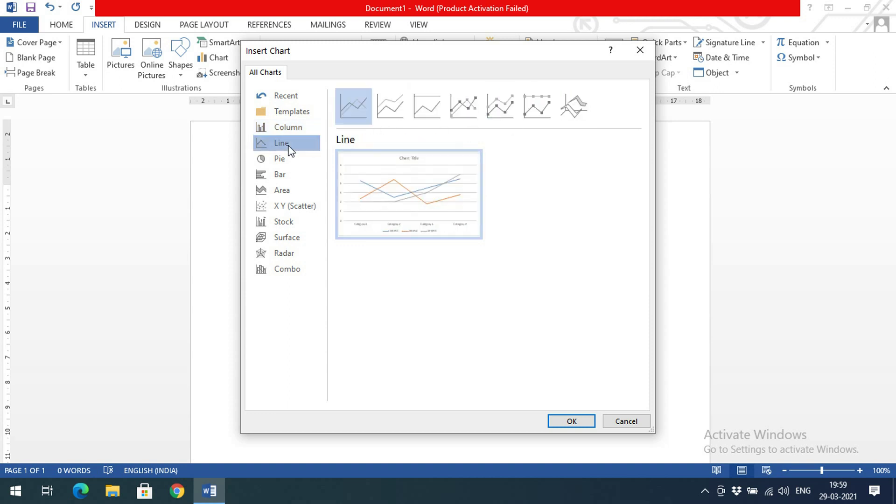
{"action": "left_click", "coordinate": [390, 106]}
{"action": "left_click", "coordinate": [463, 105]}
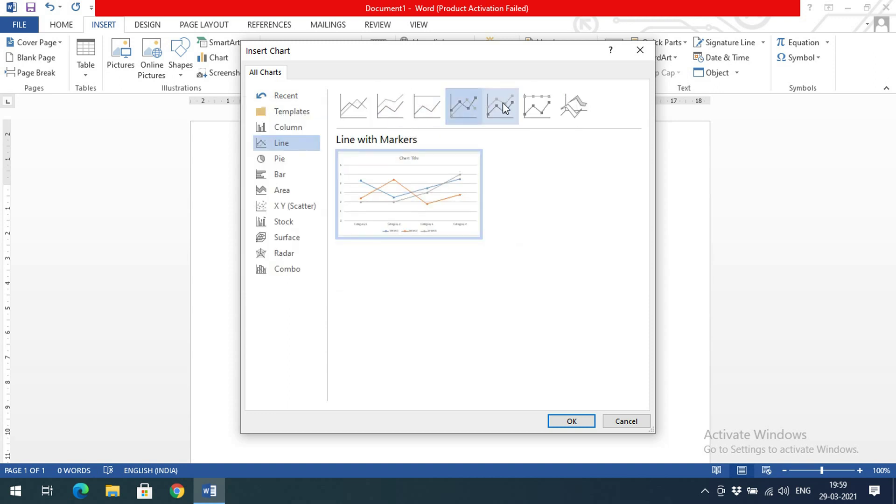
{"action": "left_click", "coordinate": [536, 106]}
{"action": "left_click", "coordinate": [570, 108]}
{"action": "left_click", "coordinate": [272, 127]}
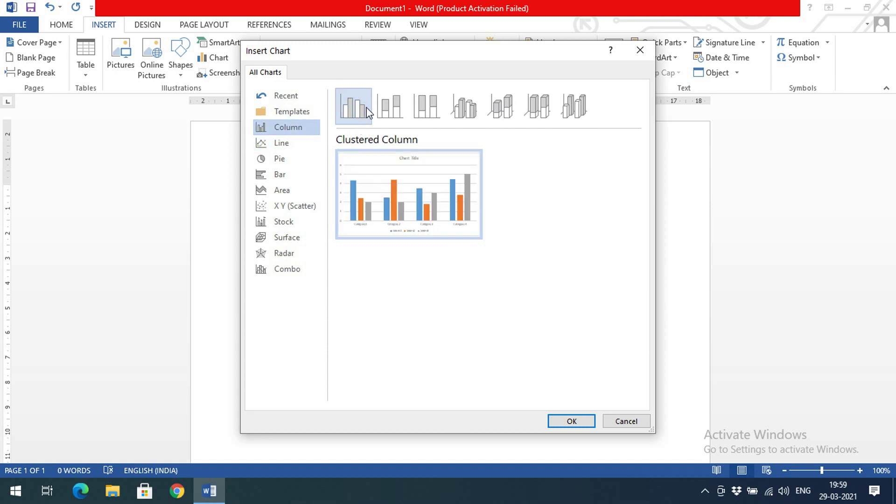
{"action": "left_click", "coordinate": [578, 416]}
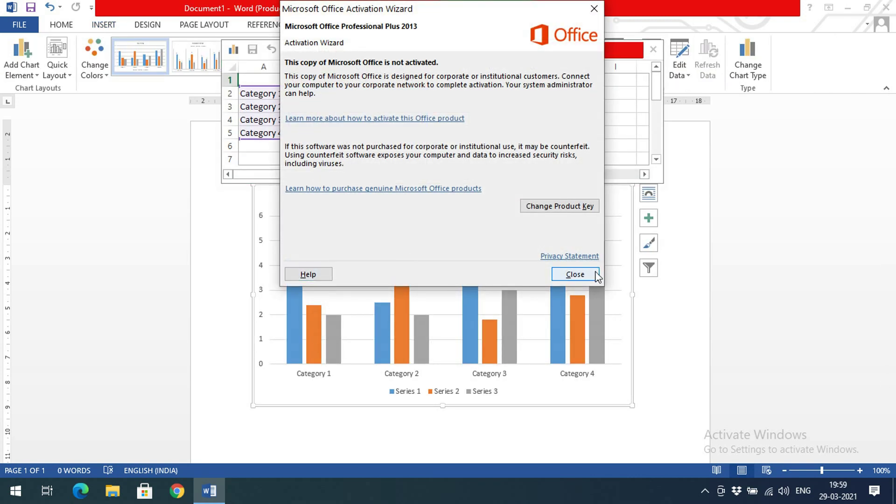
Dismiss the activation warning and enter 2018-19 as the first category, plus SAMSUNG and SONY.
{"action": "left_click", "coordinate": [572, 272]}
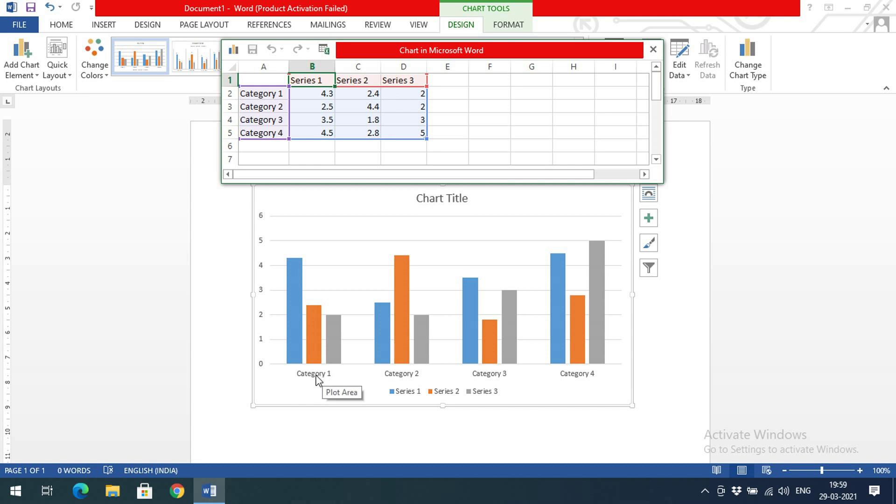
{"action": "left_click", "coordinate": [257, 94]}
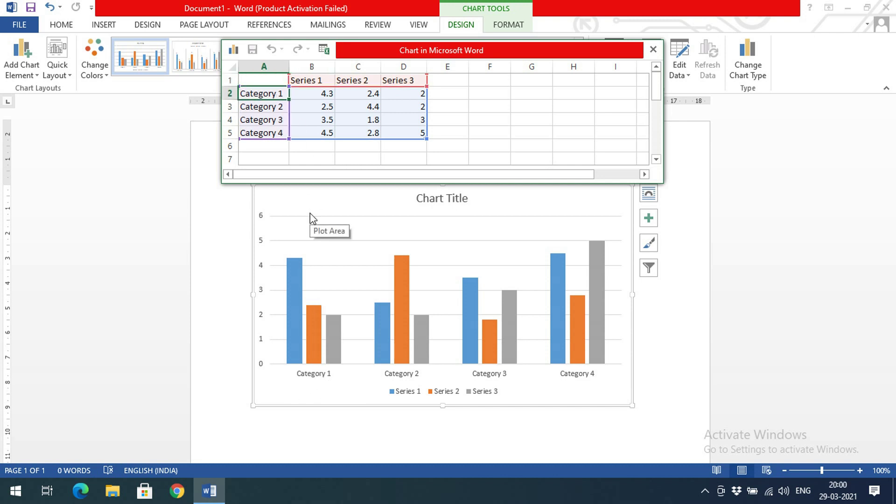
{"action": "type", "text": "2018"}
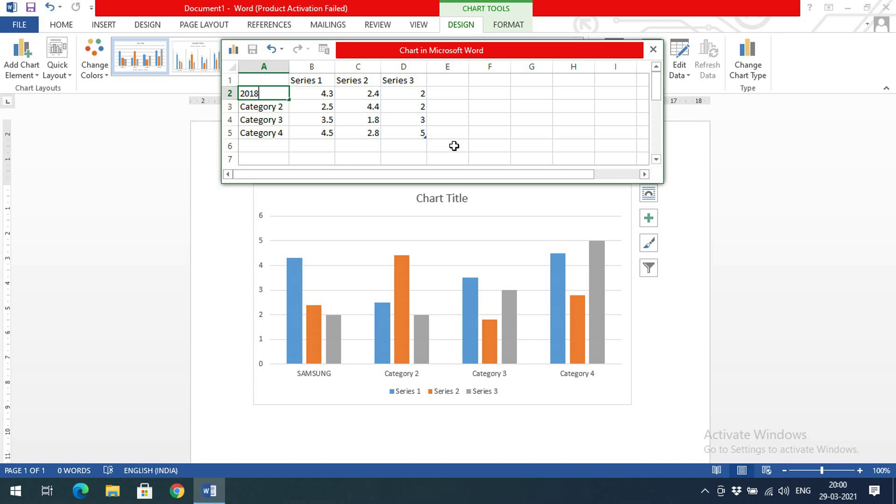
{"action": "type", "text": "-19"}
{"action": "key", "text": "Tab"}
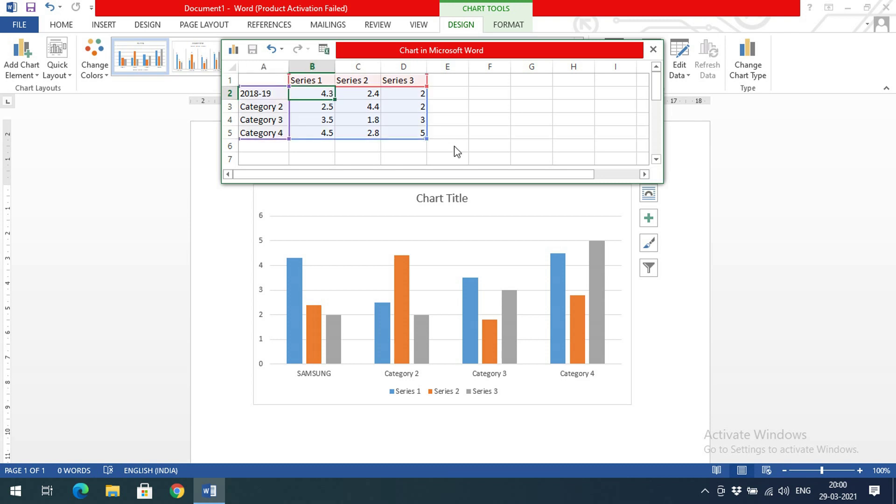
{"action": "type", "text": "S"}
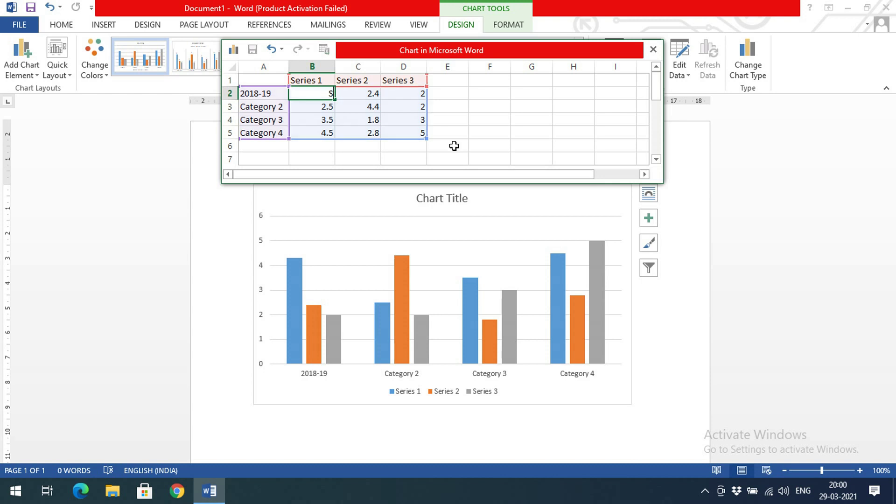
{"action": "type", "text": "AMSUNG"}
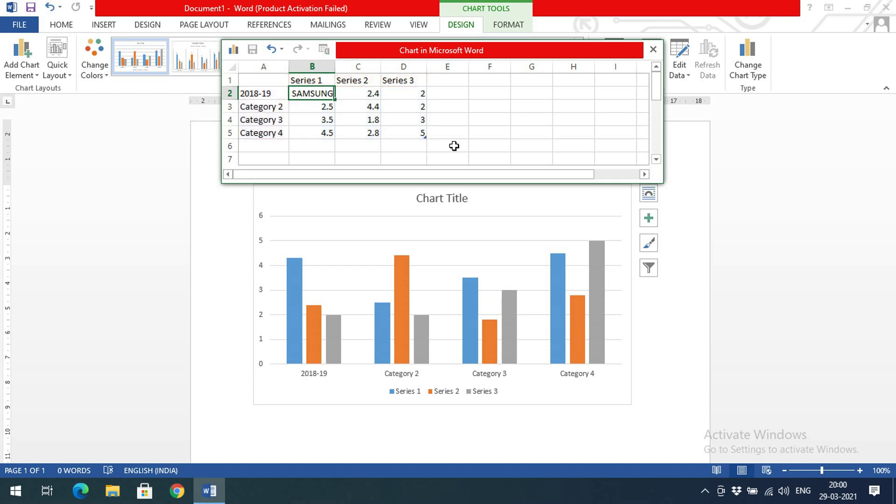
{"action": "key", "text": "Tab"}
{"action": "type", "text": "SONY"}
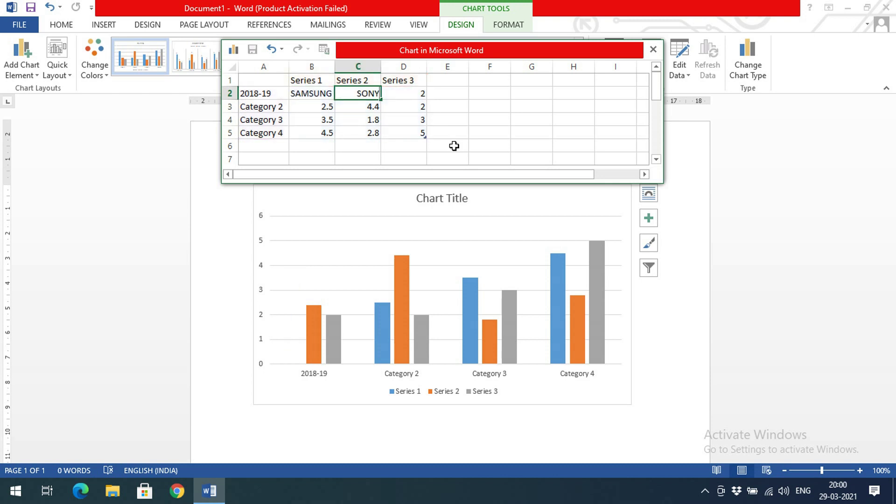
{"action": "key", "text": "Tab"}
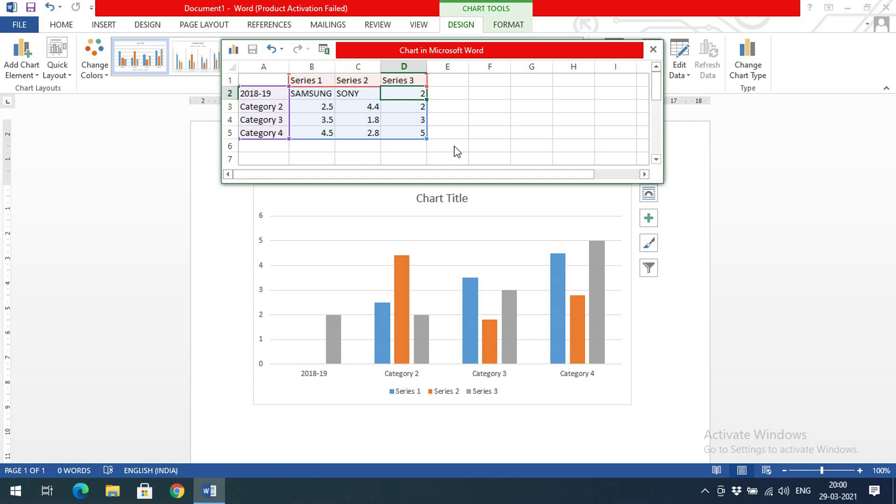
Enter 10, 20 and 30 as the 2018-19 values for Series 1–3.
{"action": "left_click", "coordinate": [320, 93]}
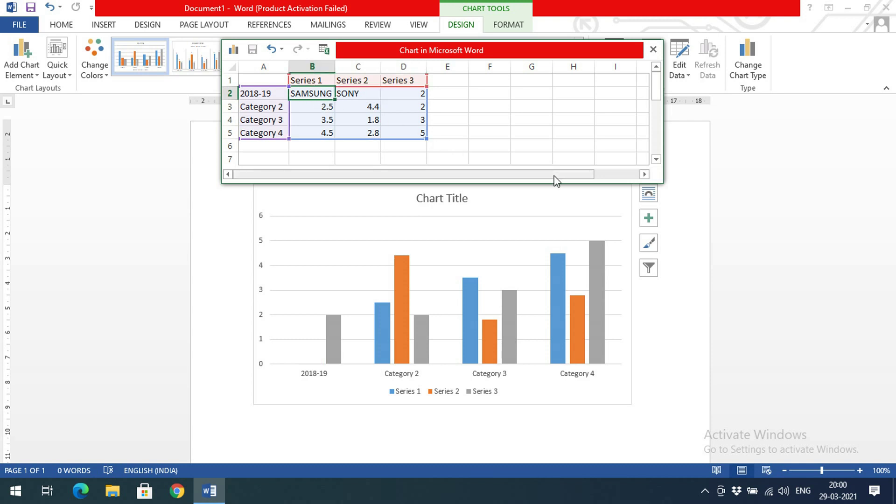
{"action": "type", "text": "10"}
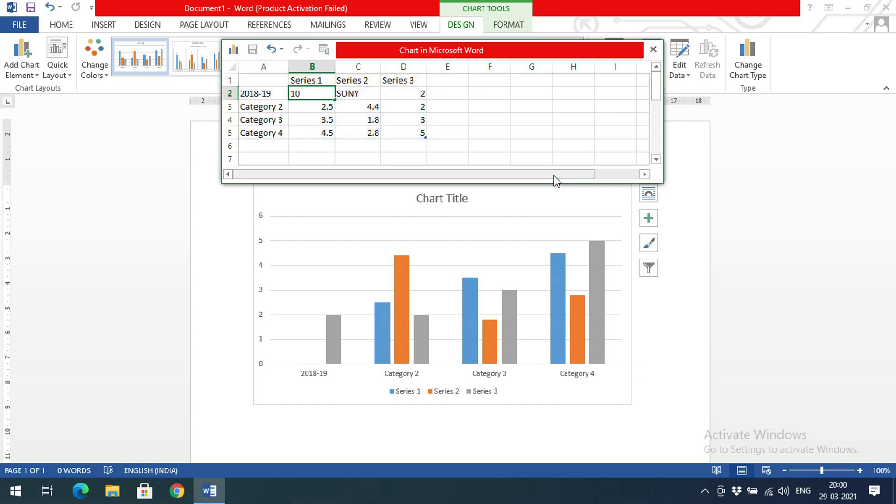
{"action": "key", "text": "Tab"}
{"action": "type", "text": "20"}
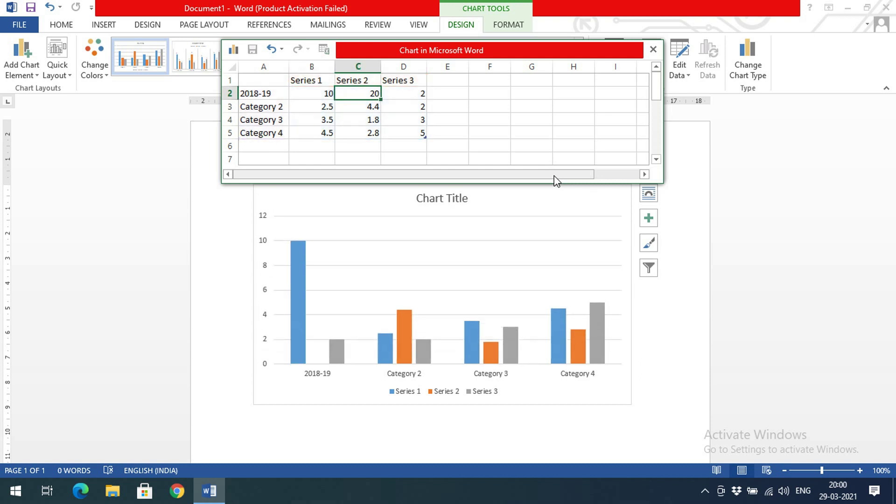
{"action": "key", "text": "Tab"}
{"action": "type", "text": "30"}
{"action": "key", "text": "Return"}
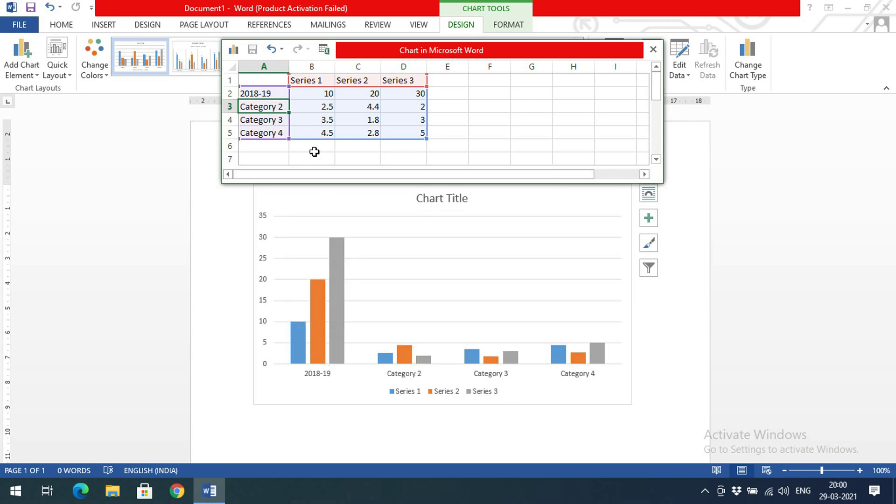
Enter 2019-20 as the second category and name the series SAMSUNG, LG and SONY.
{"action": "type", "text": "2019-20"}
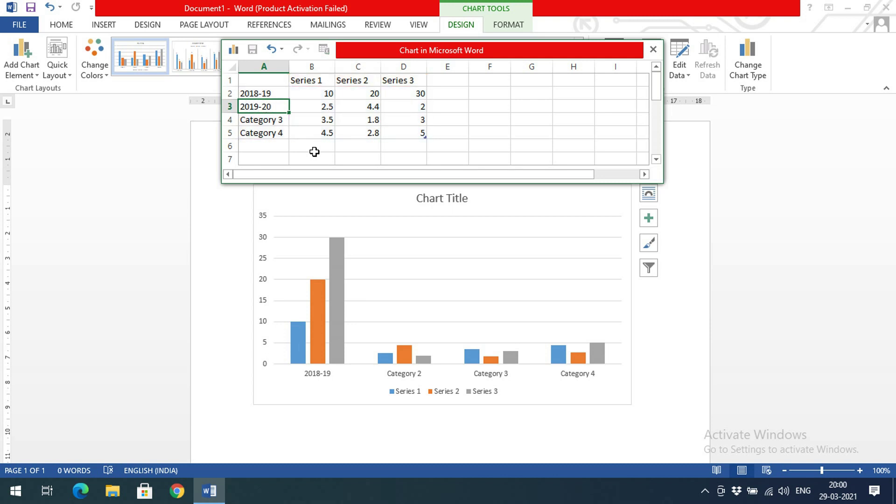
{"action": "key", "text": "Tab"}
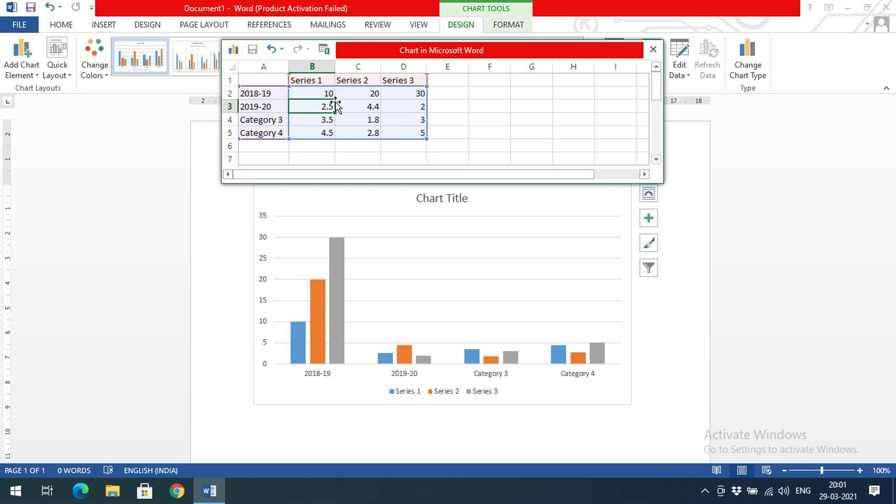
{"action": "left_click", "coordinate": [316, 80]}
{"action": "type", "text": "S"}
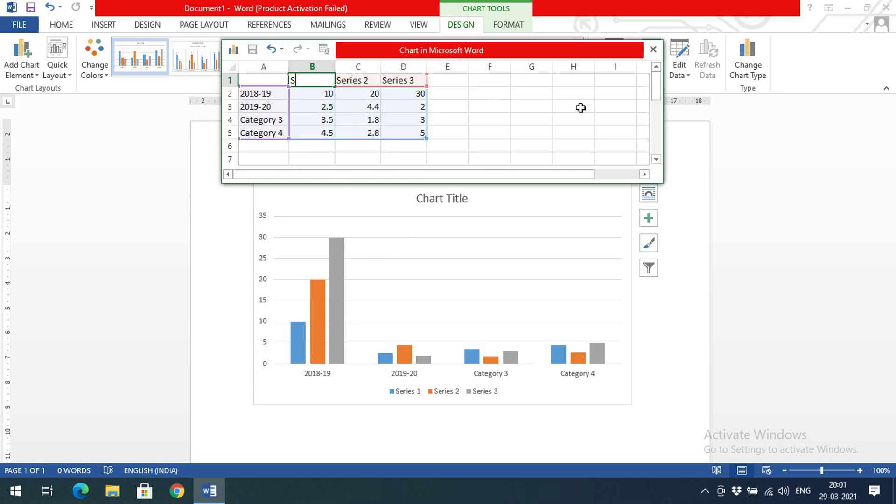
{"action": "type", "text": "AMSUNG"}
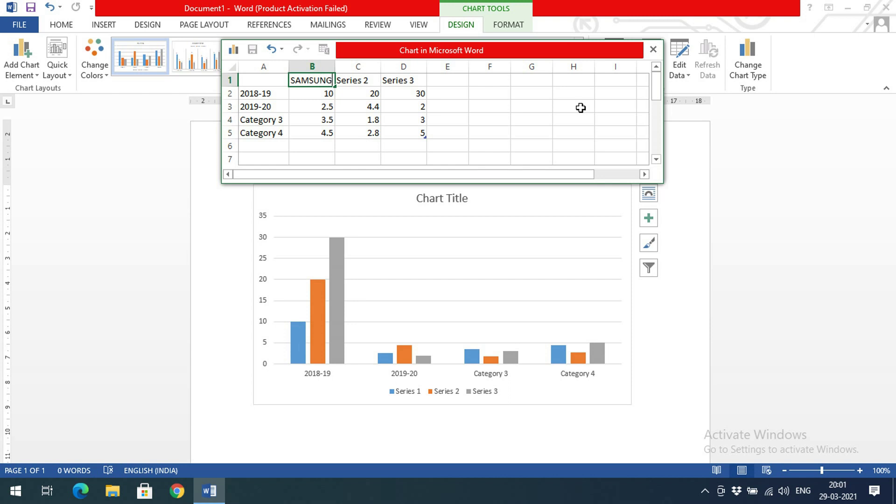
{"action": "key", "text": "Tab"}
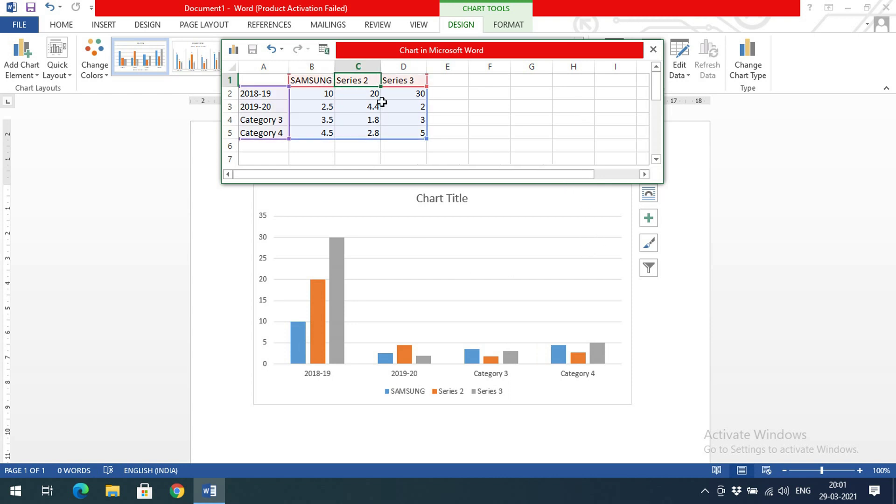
{"action": "type", "text": "LG"}
{"action": "key", "text": "Tab"}
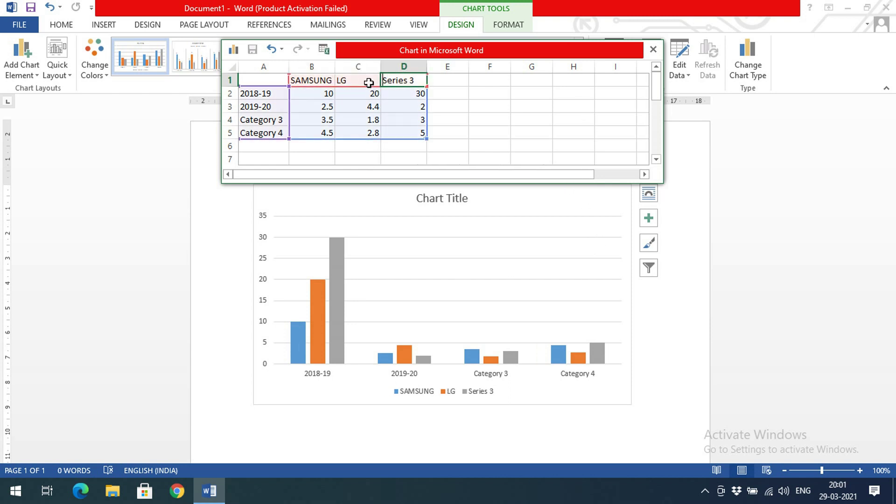
{"action": "type", "text": "SONY"}
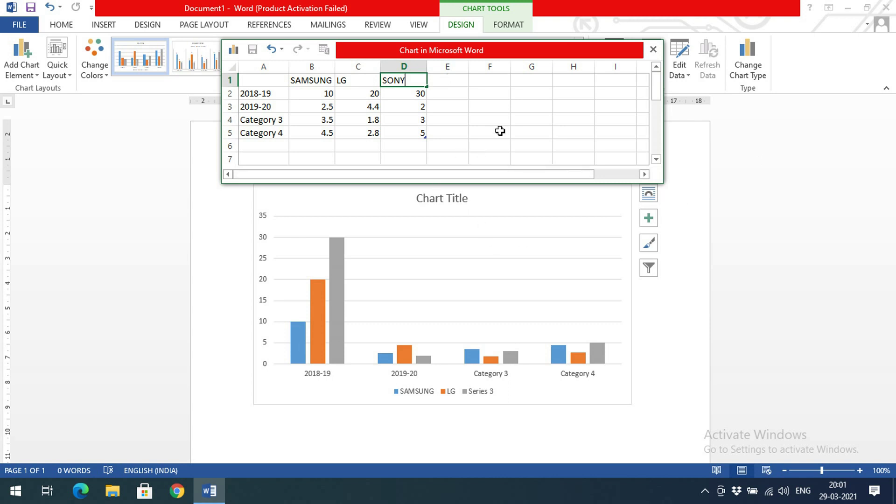
{"action": "left_click", "coordinate": [493, 122]}
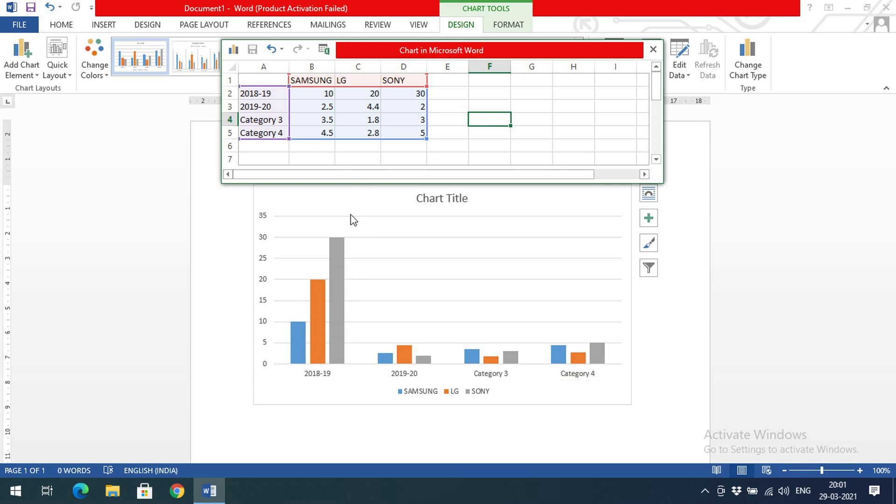
Enter 20, 30 and 15 as the 2019-20 values, then close the data sheet.
{"action": "left_click", "coordinate": [320, 108]}
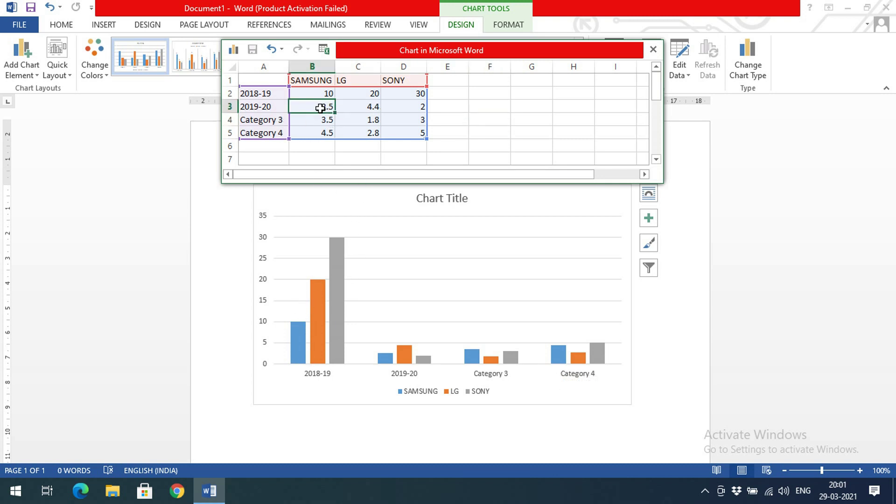
{"action": "type", "text": "20"}
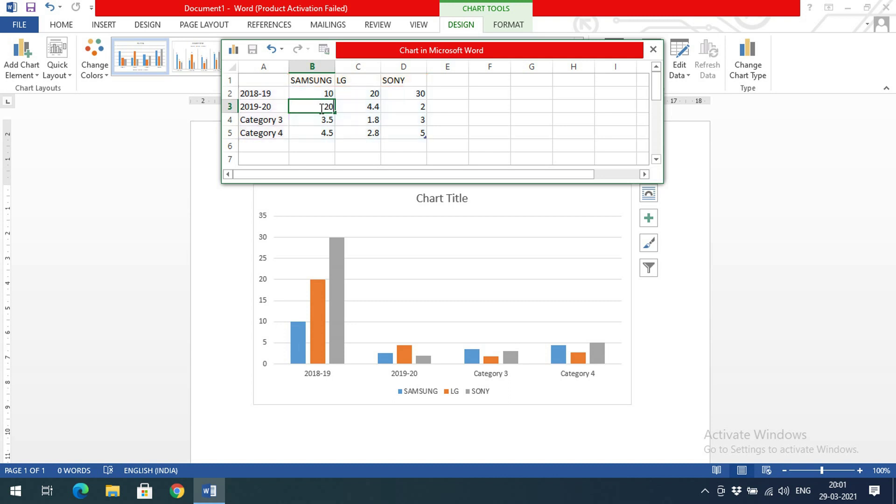
{"action": "key", "text": "Tab"}
{"action": "type", "text": "30"}
{"action": "key", "text": "Tab"}
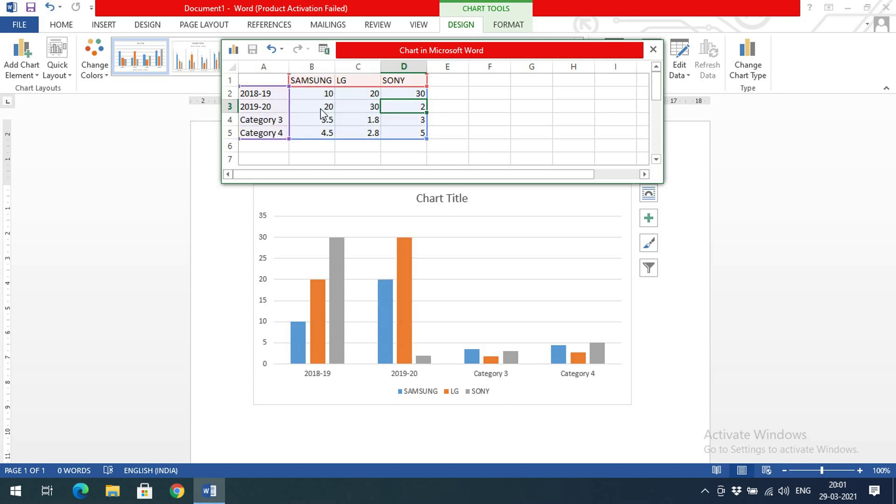
{"action": "type", "text": "15"}
{"action": "key", "text": "Return"}
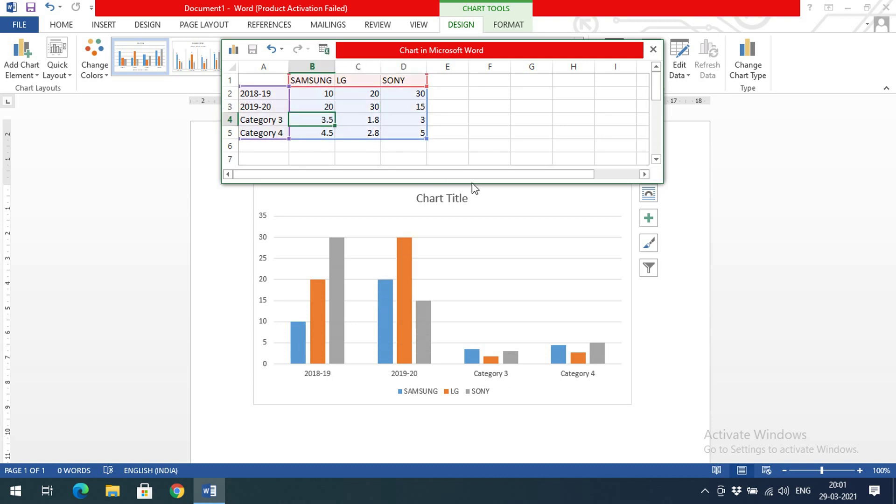
{"action": "left_click", "coordinate": [652, 49]}
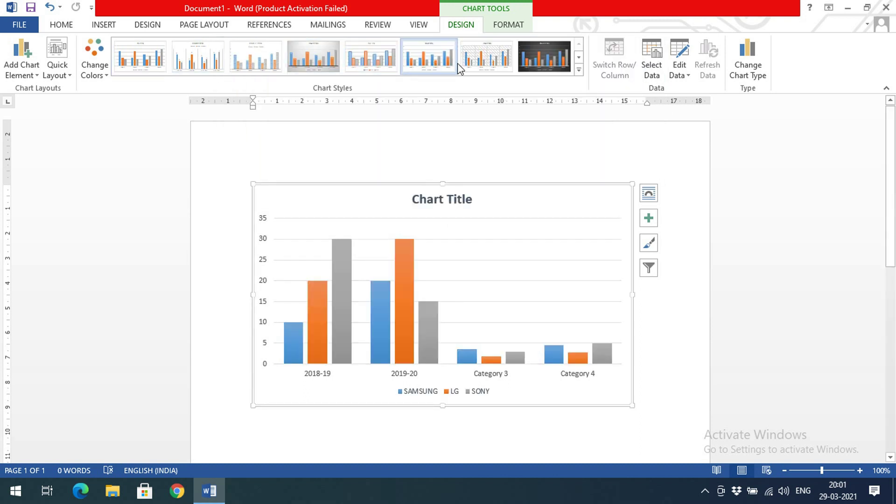
Try chart Styles 7 and 8, then revert the chart to plain Style 1.
{"action": "left_click", "coordinate": [486, 55]}
{"action": "left_click", "coordinate": [530, 46]}
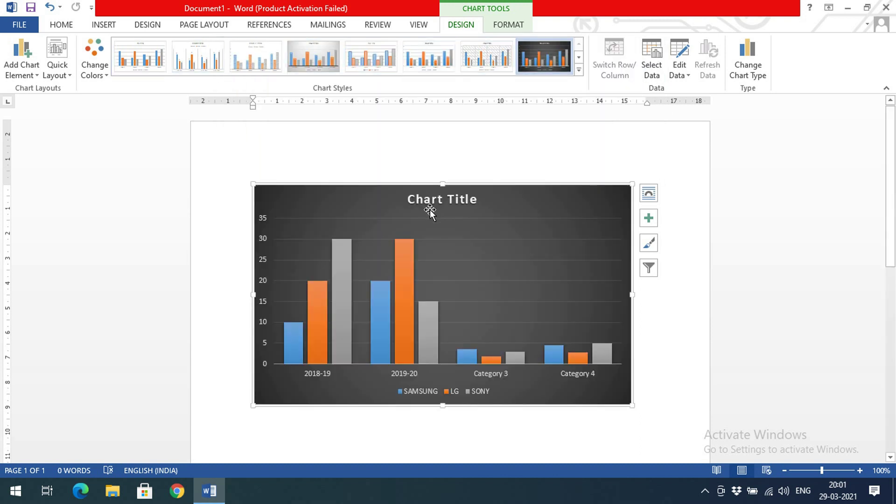
{"action": "left_click", "coordinate": [140, 54]}
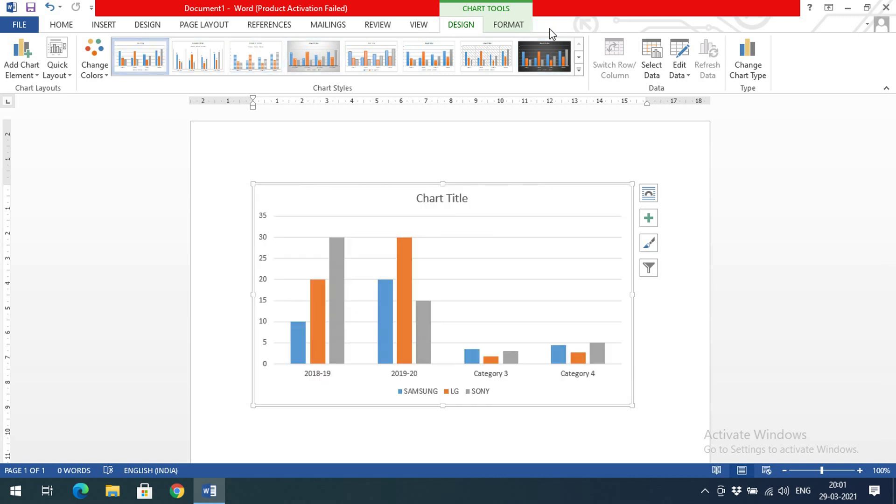
Convert the chart to a pie chart and open its Format Data Series pane.
{"action": "left_click", "coordinate": [102, 26]}
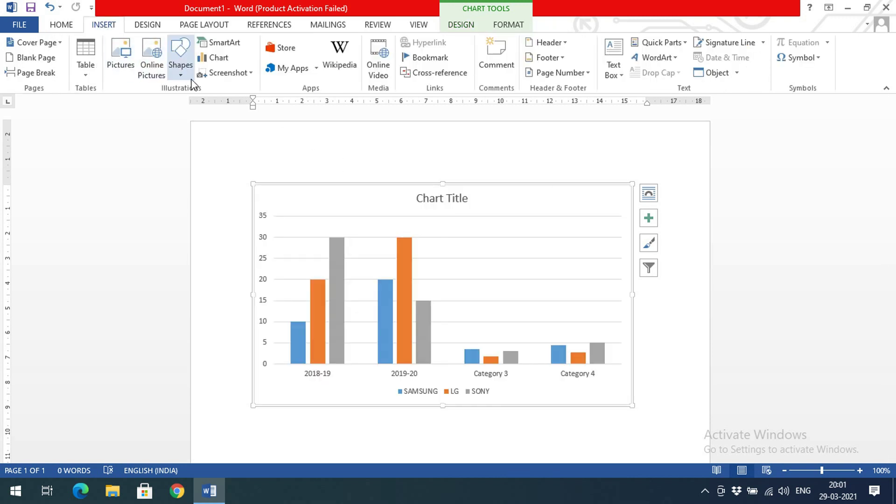
{"action": "left_click", "coordinate": [217, 57]}
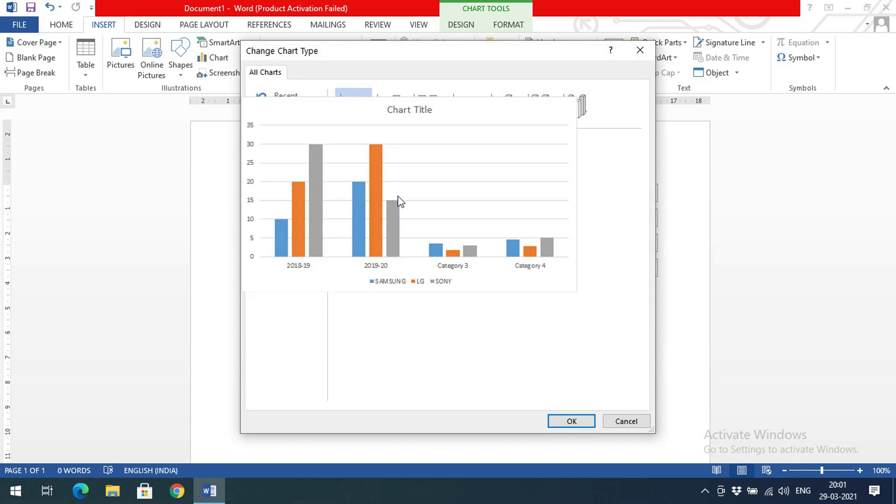
{"action": "left_click", "coordinate": [285, 161]}
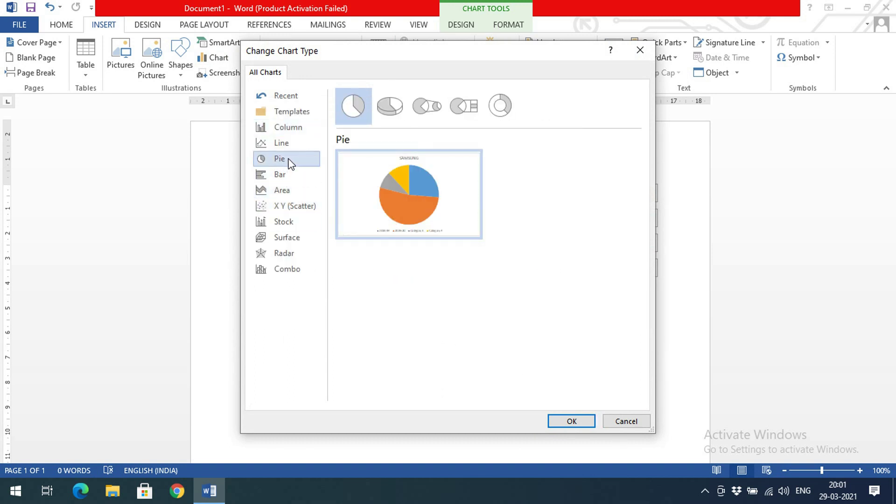
{"action": "mouse_move", "coordinate": [364, 184]}
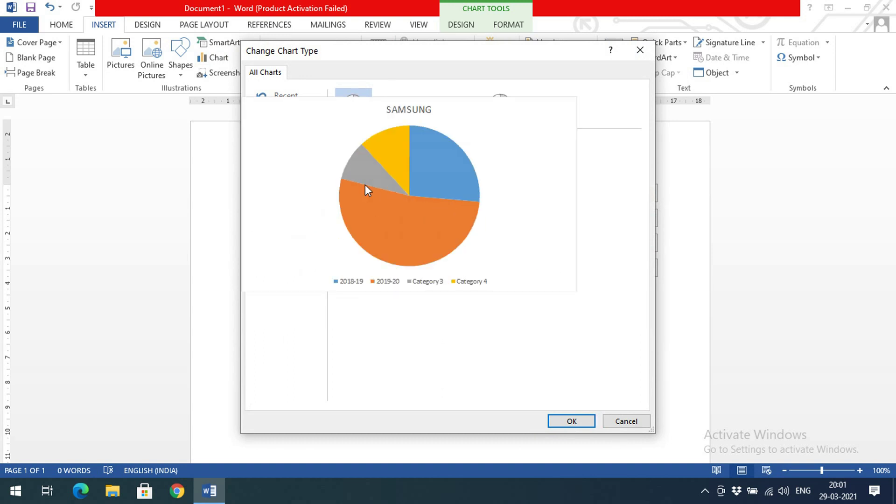
{"action": "left_click", "coordinate": [565, 420]}
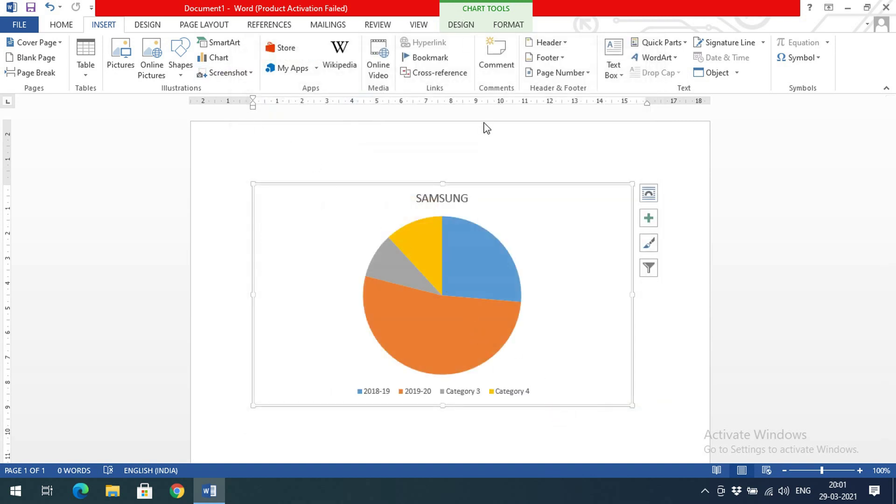
{"action": "double_click", "coordinate": [448, 264]}
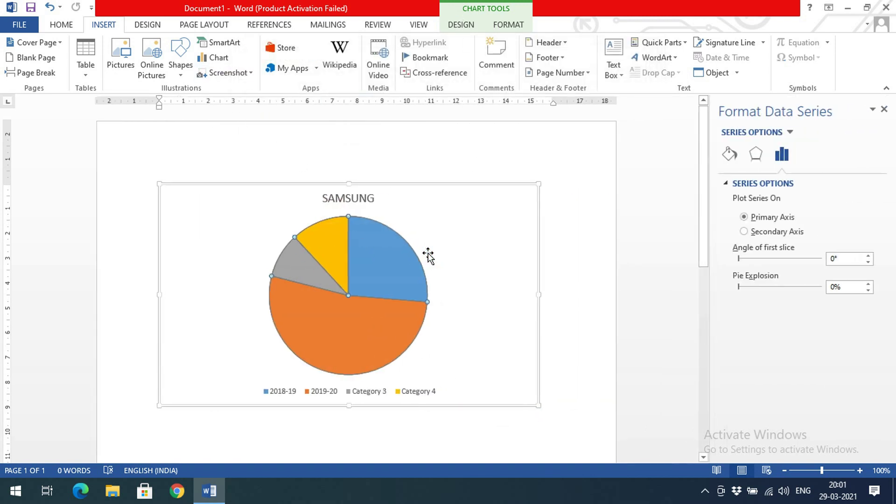
Try chart Style 3, apply Style 8 with percentage labels and top legend, then select a slice.
{"action": "left_click", "coordinate": [428, 255]}
{"action": "left_click", "coordinate": [316, 250]}
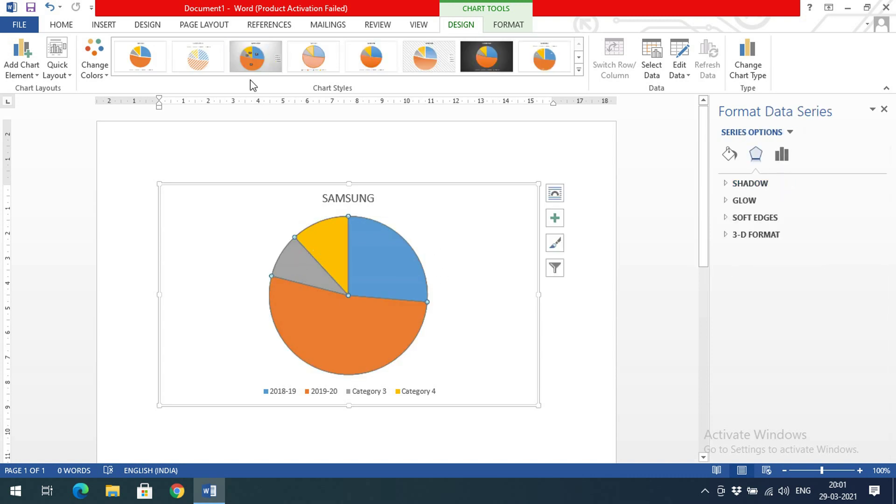
{"action": "left_click", "coordinate": [277, 59]}
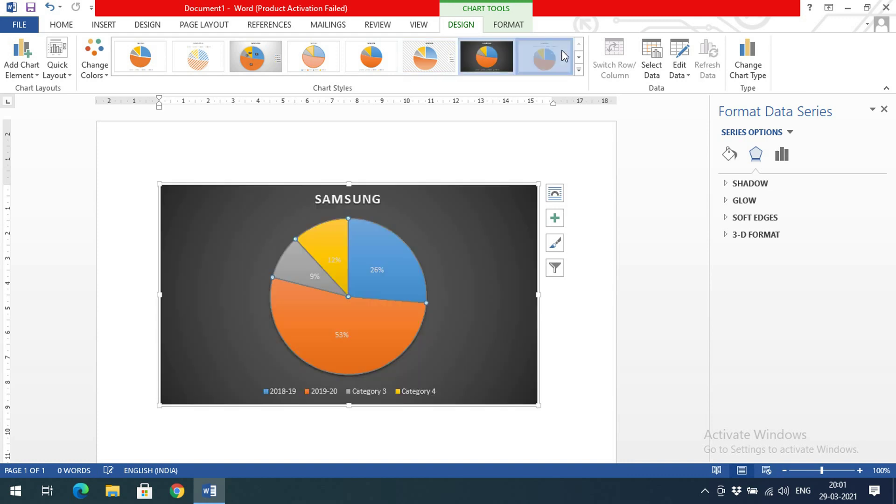
{"action": "left_click", "coordinate": [565, 55]}
{"action": "left_click", "coordinate": [99, 27]}
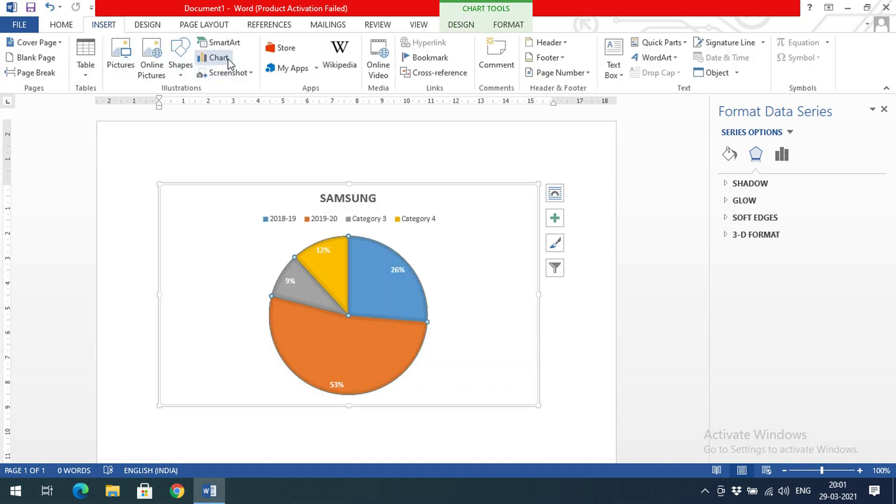
{"action": "left_click", "coordinate": [336, 307]}
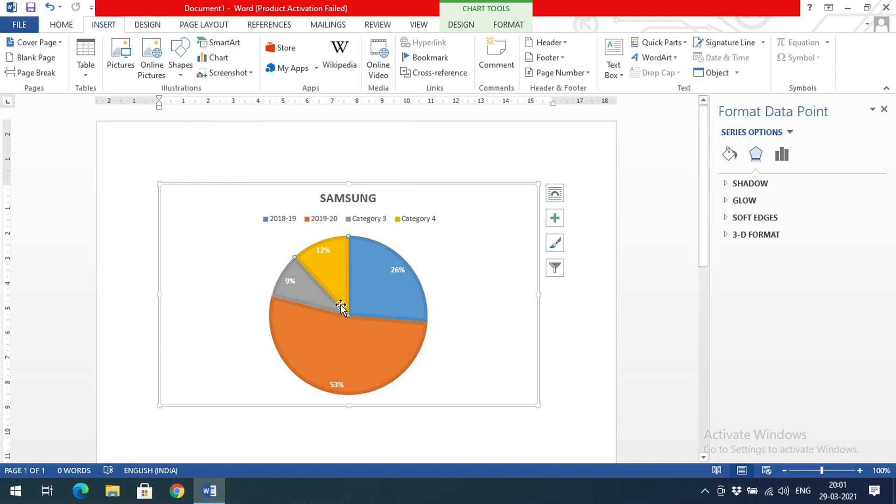
Delete the pie chart and insert a screen clipping of the desktop area.
{"action": "left_click", "coordinate": [443, 293]}
{"action": "key", "text": "Delete"}
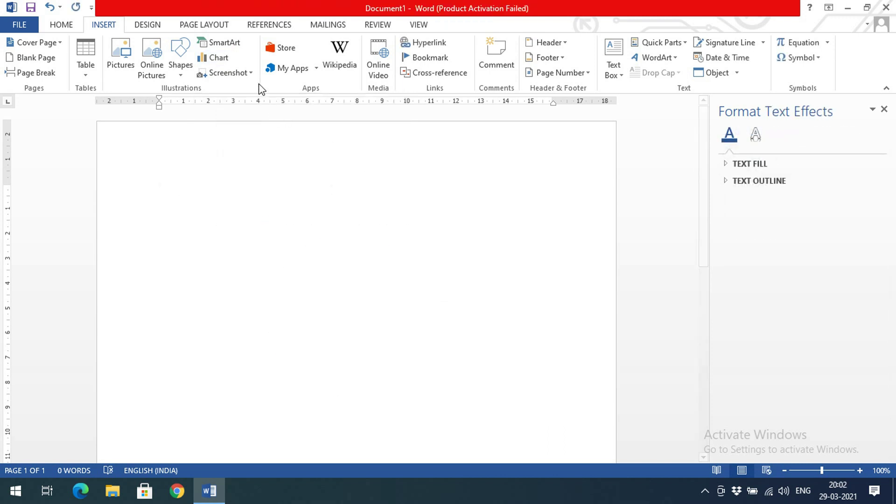
{"action": "left_click", "coordinate": [253, 72]}
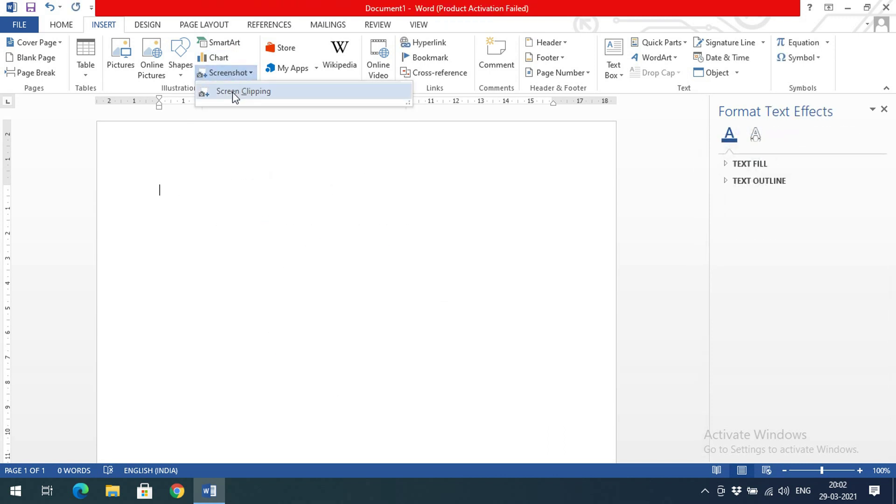
{"action": "left_click", "coordinate": [233, 72]}
{"action": "left_click", "coordinate": [232, 72]}
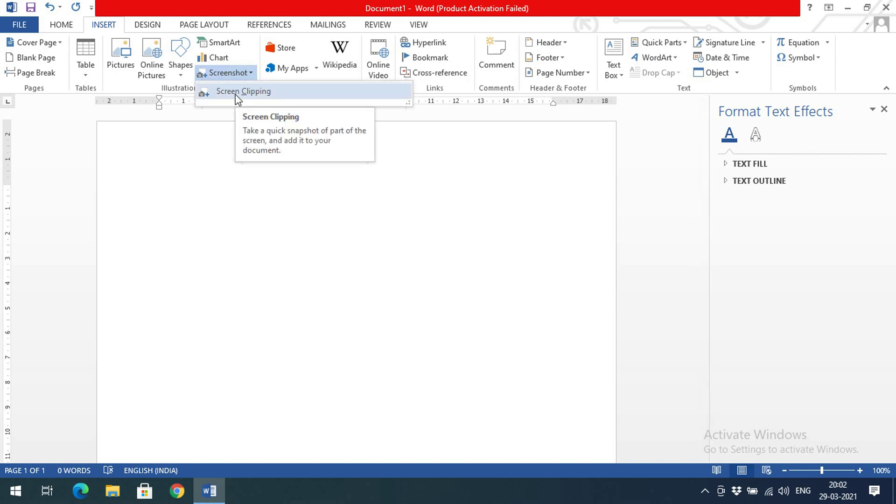
{"action": "left_click", "coordinate": [236, 93]}
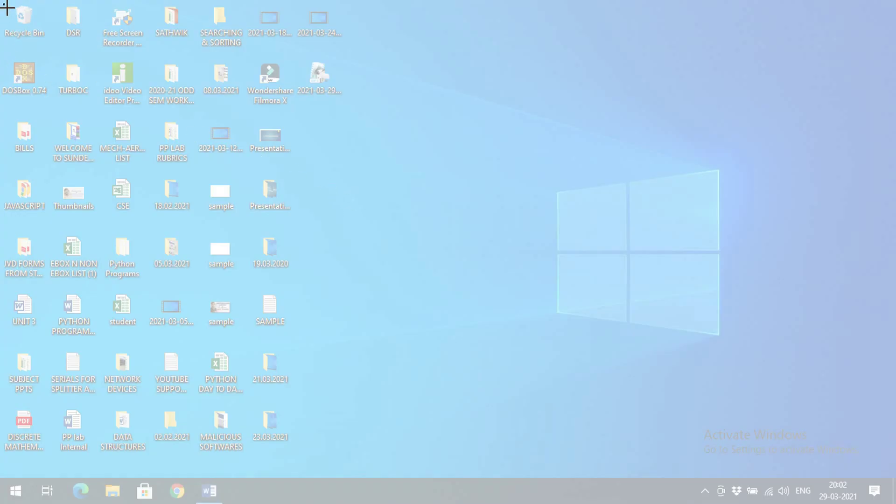
{"action": "left_click_drag", "start_coordinate": [3, 3], "coordinate": [349, 463]}
Widen the desktop clipping picture, then delete it.
{"action": "scroll", "coordinate": [330, 283], "scroll_direction": "down", "scroll_amount": 7}
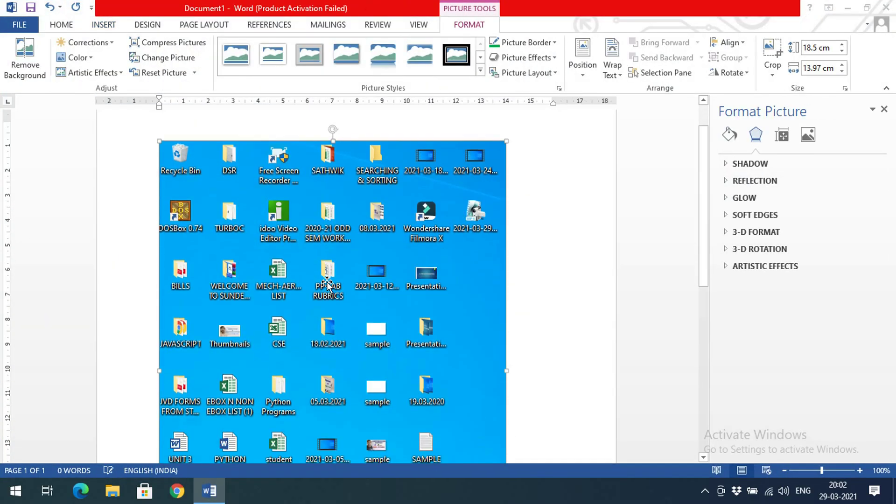
{"action": "scroll", "coordinate": [329, 283], "scroll_direction": "up", "scroll_amount": 6}
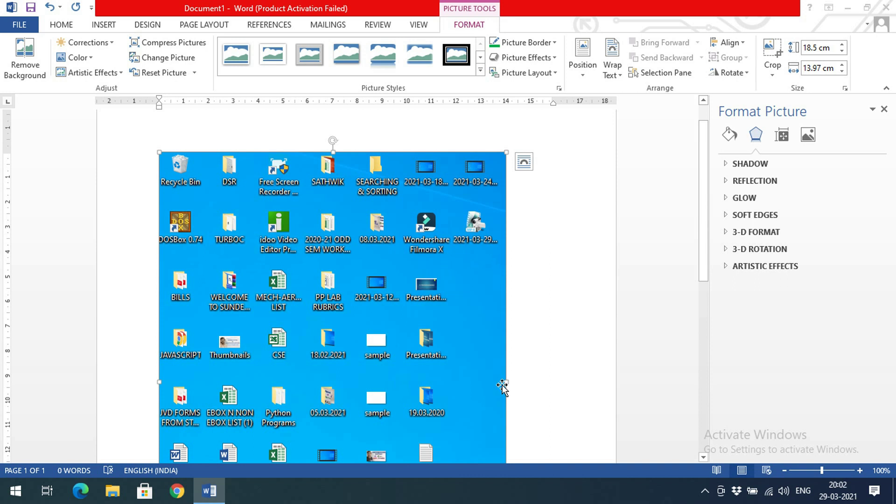
{"action": "left_click_drag", "start_coordinate": [505, 381], "coordinate": [579, 382]}
{"action": "key", "text": "Delete"}
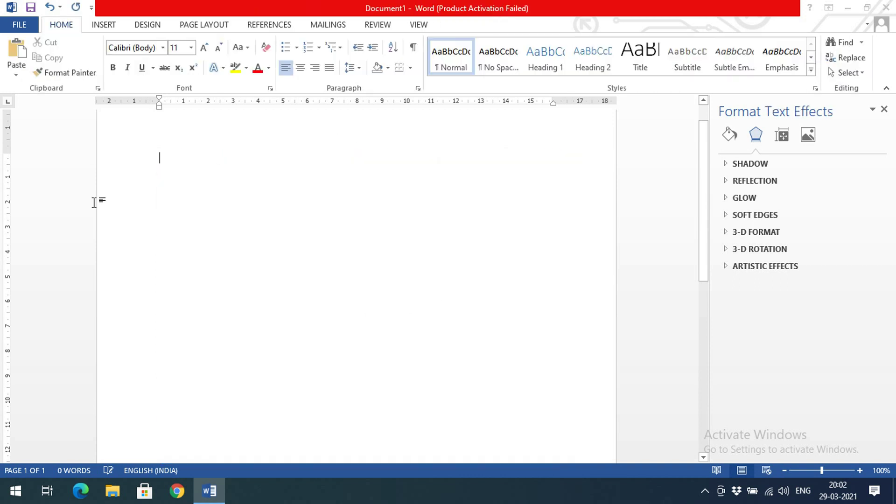
Type the person's full name in capitals at the top of the blank page.
{"action": "left_click", "coordinate": [103, 24]}
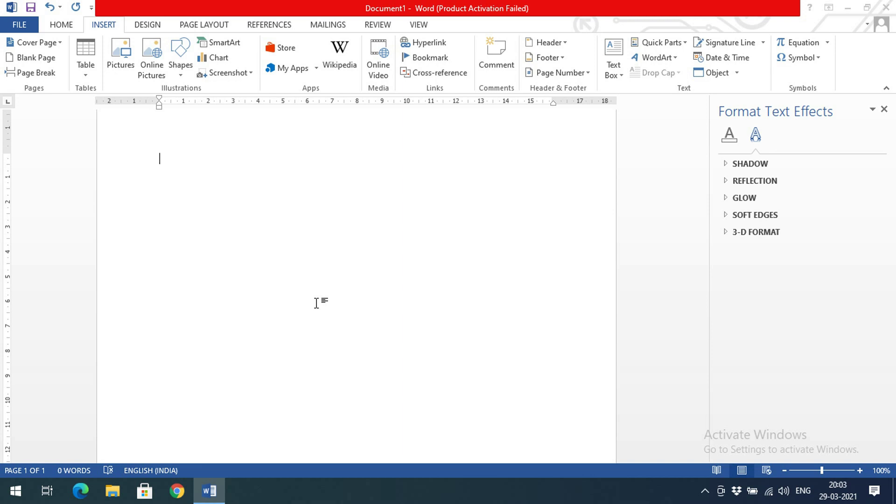
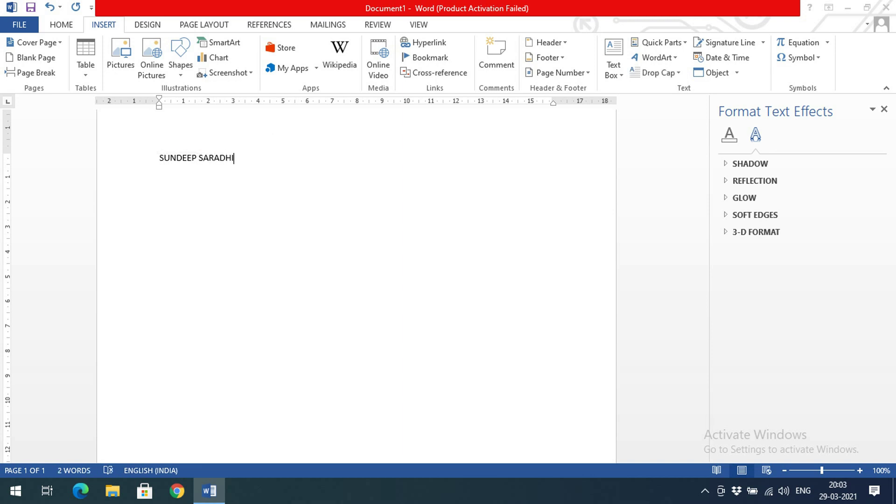